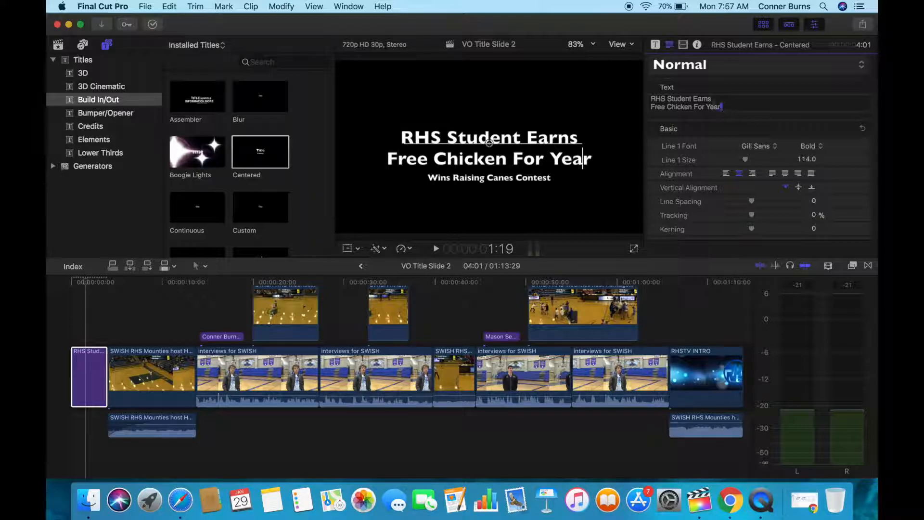
pyautogui.click(774, 146)
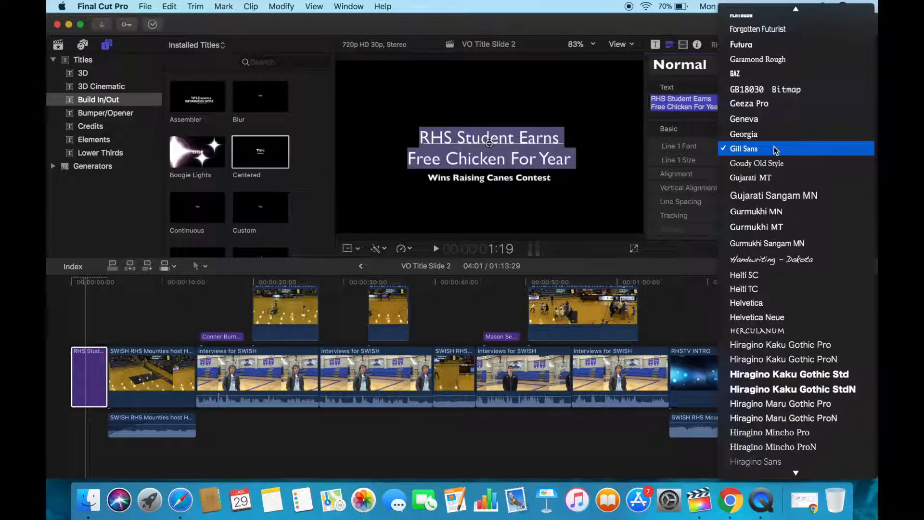
pyautogui.click(753, 177)
pyautogui.click(666, 184)
pyautogui.click(593, 194)
pyautogui.press('super+z')
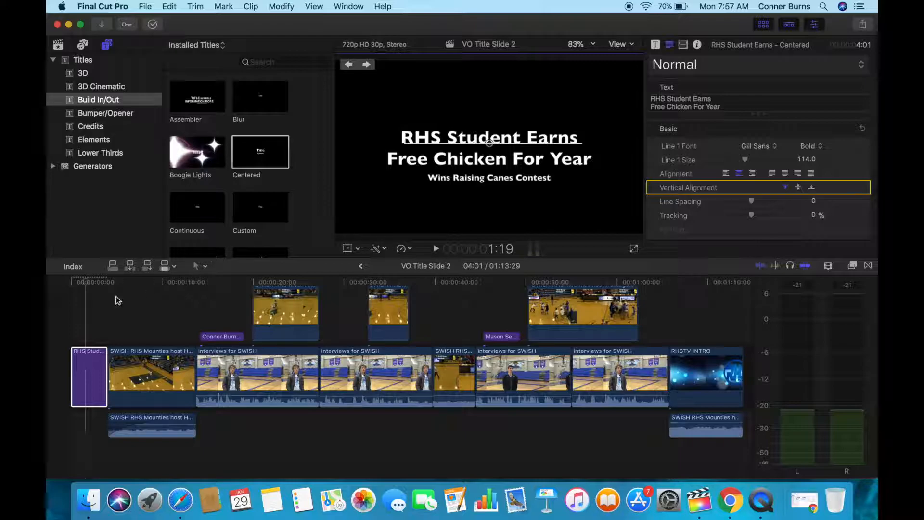
# Play the project from its beginning through the opening title, the game footage and the start of the first interview.
pyautogui.click(68, 313)
pyautogui.press('space')
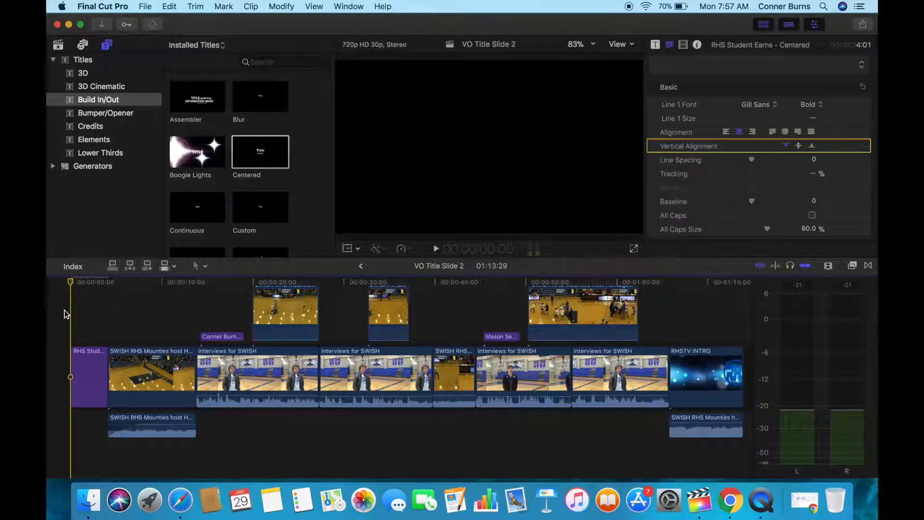
pyautogui.press('space')
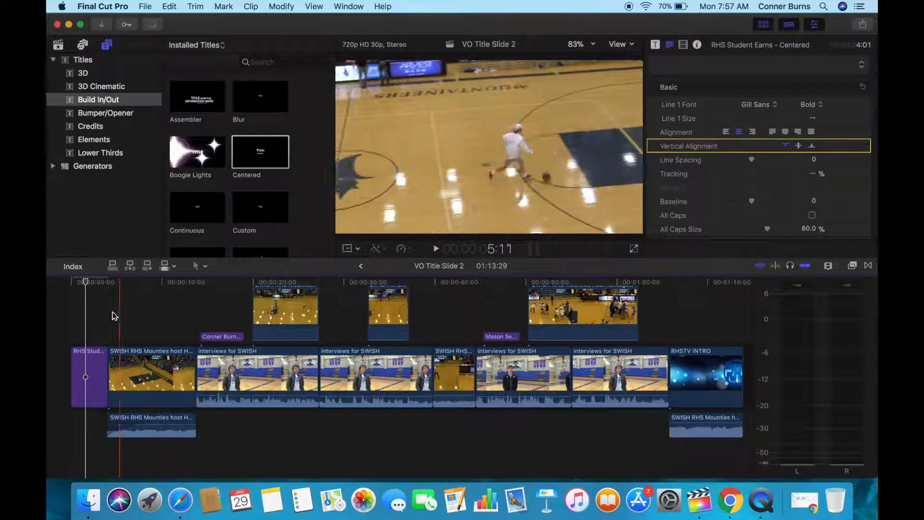
pyautogui.press('space')
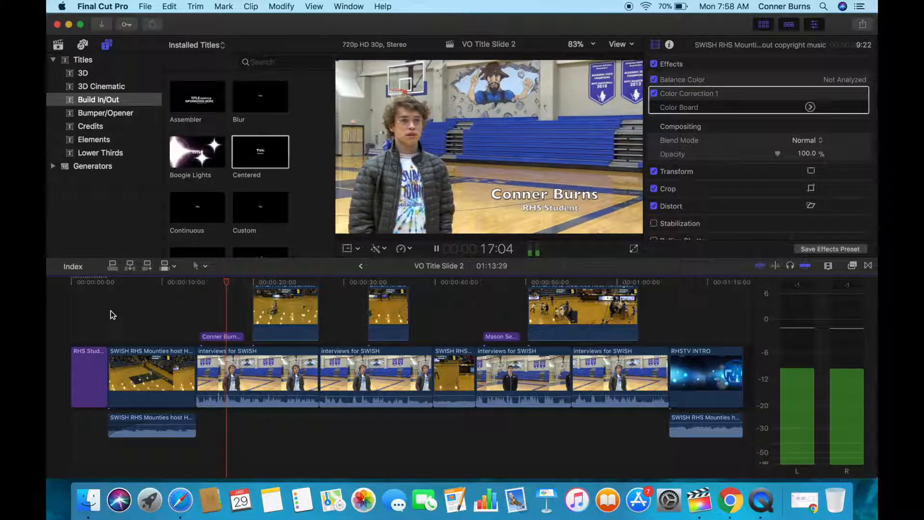
pyautogui.press('space')
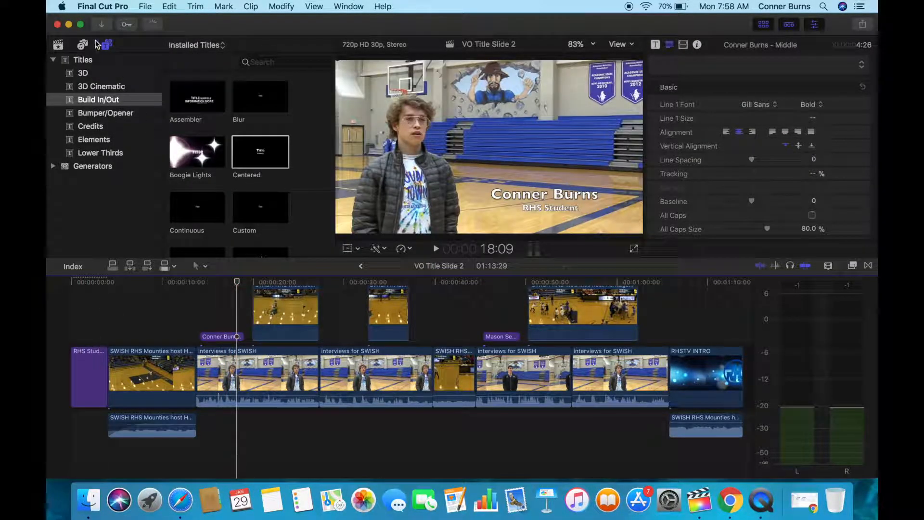
# Minimize Final Cut Pro, switch to Google Drive in Chrome and create a blank Google Docs document.
pyautogui.click(68, 24)
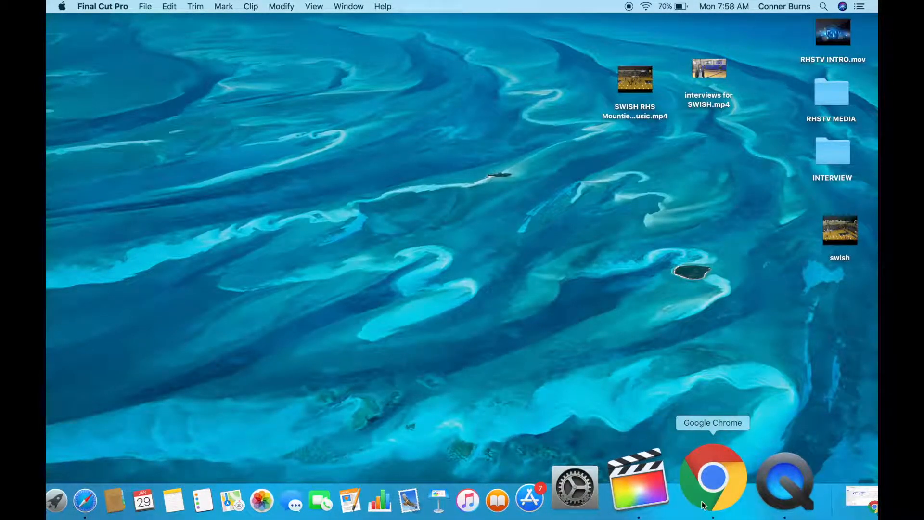
pyautogui.click(702, 504)
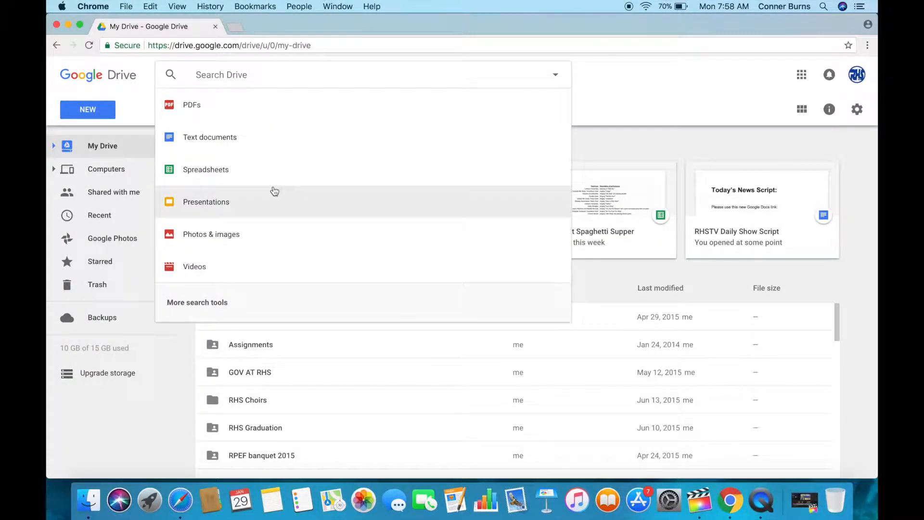
pyautogui.click(137, 96)
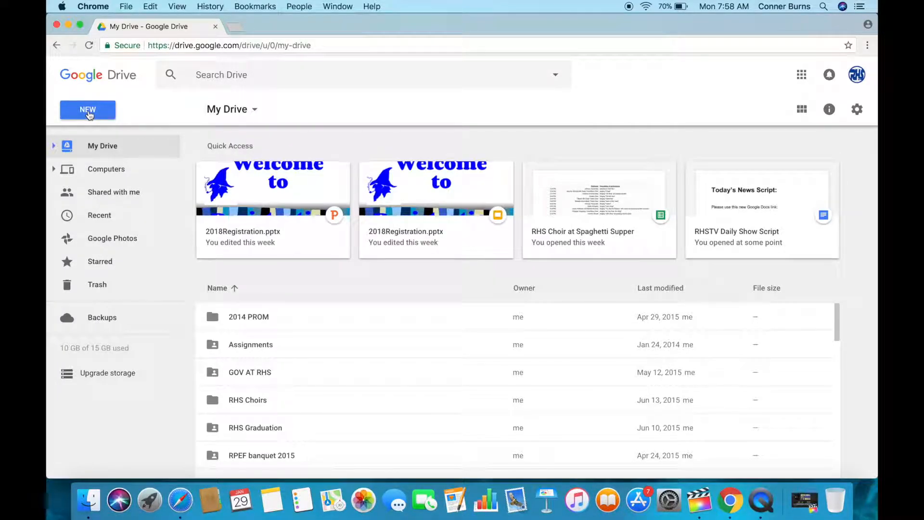
pyautogui.click(87, 110)
pyautogui.click(104, 210)
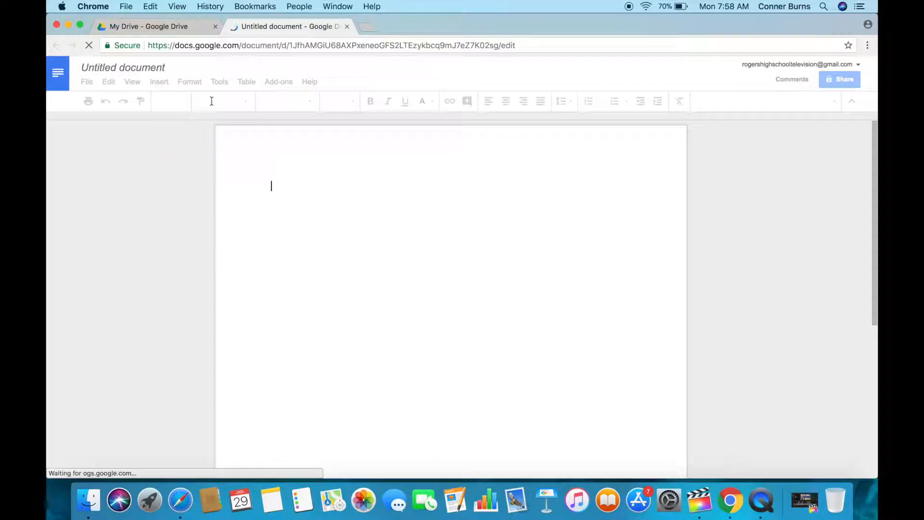
# Title the new document VO Example.
pyautogui.click(163, 69)
pyautogui.write('VO ')
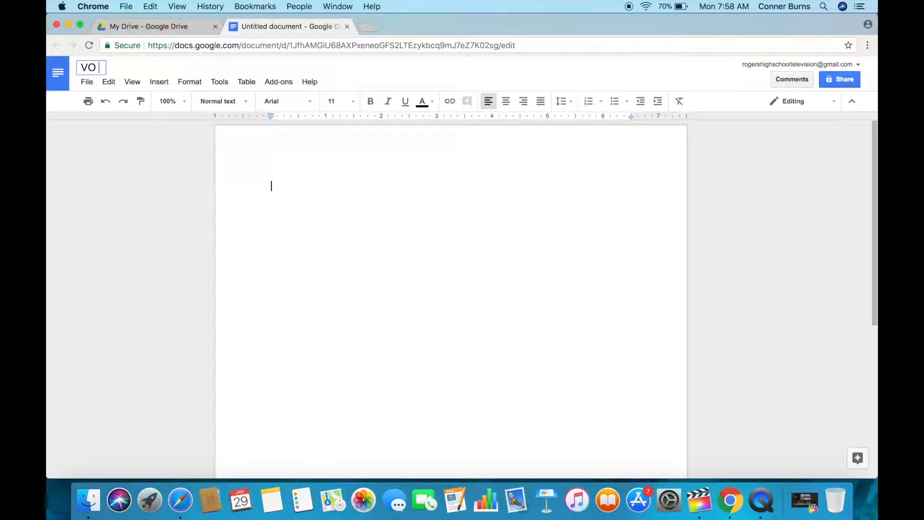
pyautogui.write('Example')
# Write the script line "A ROGERS HIGH SCHOOL STUDENTS WONS FREE CHICKEN FOR A YEAR IN THE CANES CHALLENGE.".
pyautogui.click(270, 188)
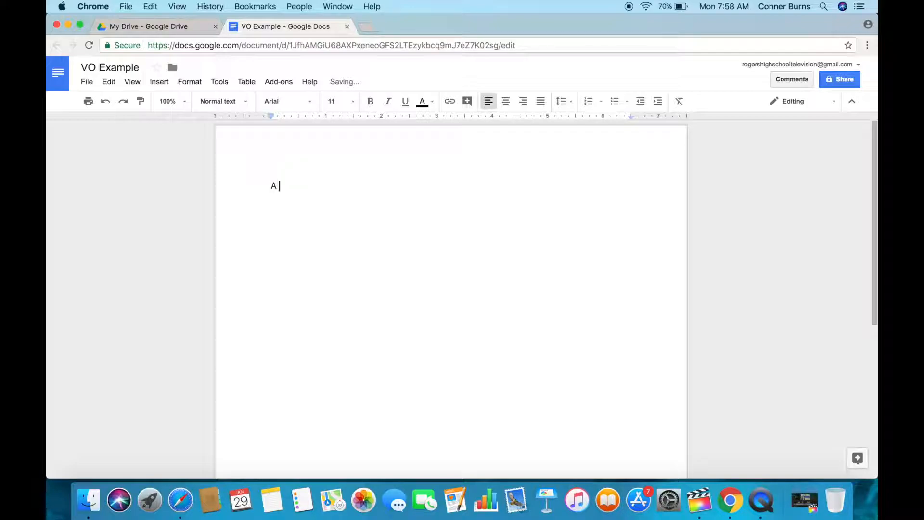
pyautogui.write('A ROGERS HIGH SCHOOL')
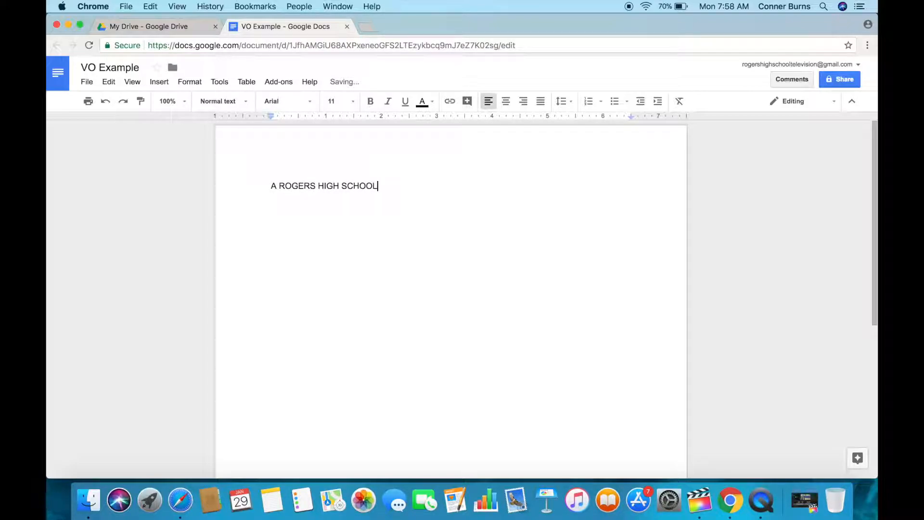
pyautogui.write(' STUDENTS WONS FREE CHICKEN FOR A YEAR')
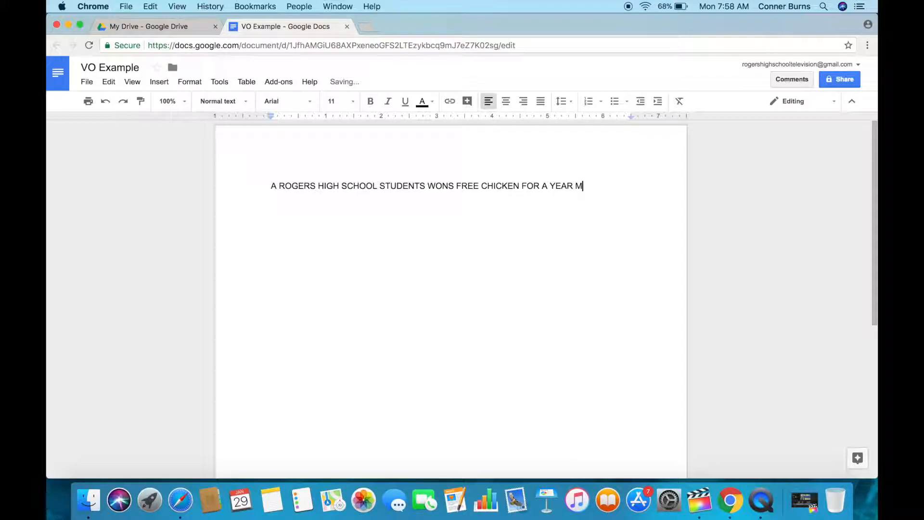
pyautogui.write('IN THE CANES CHA')
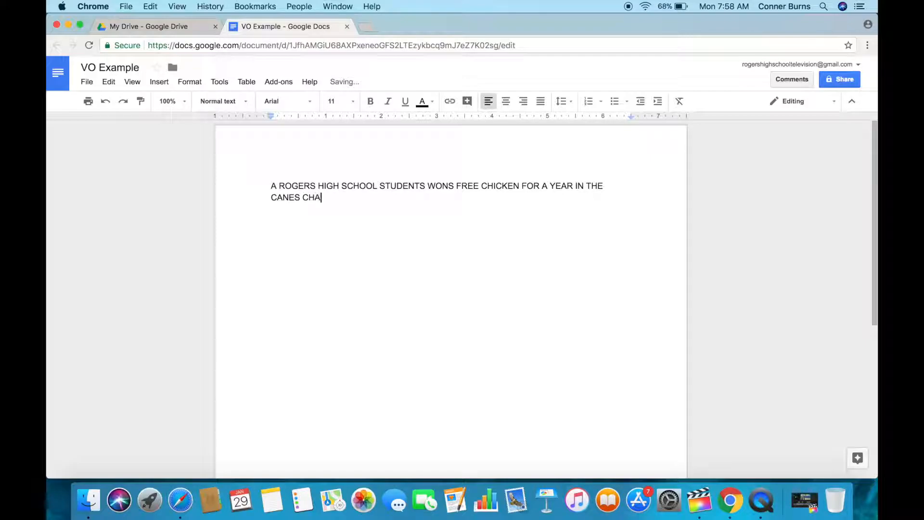
pyautogui.write('LLENGE.')
# Revise the sentence to "A ROGERS HIGH SCHOOL STUDENT EARNED FREE CHICKEN FOR A YEAR BY WINNING THE CANES CHALLENGE AT HALFTIME OF THE HERITAGE GAME.".
pyautogui.doubleClick(577, 187)
pyautogui.press('BackSpace')
pyautogui.write('BY WINNING')
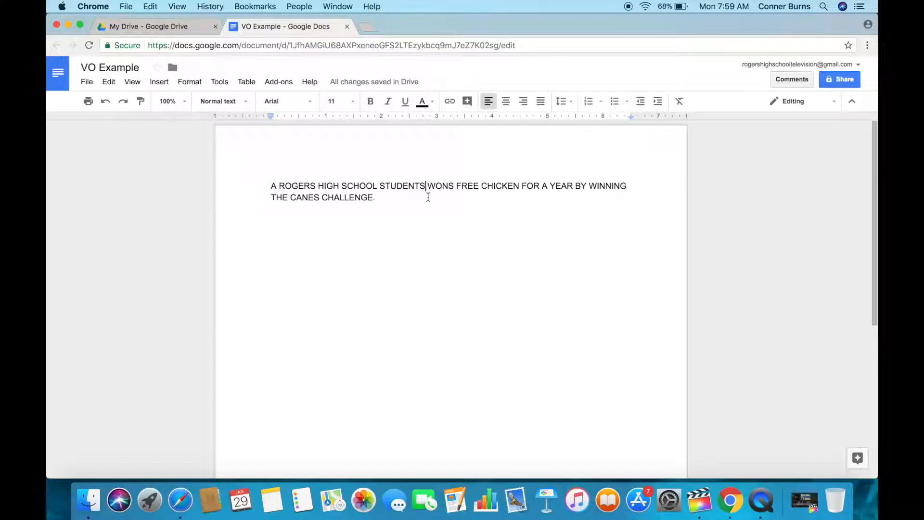
pyautogui.press('BackSpace')
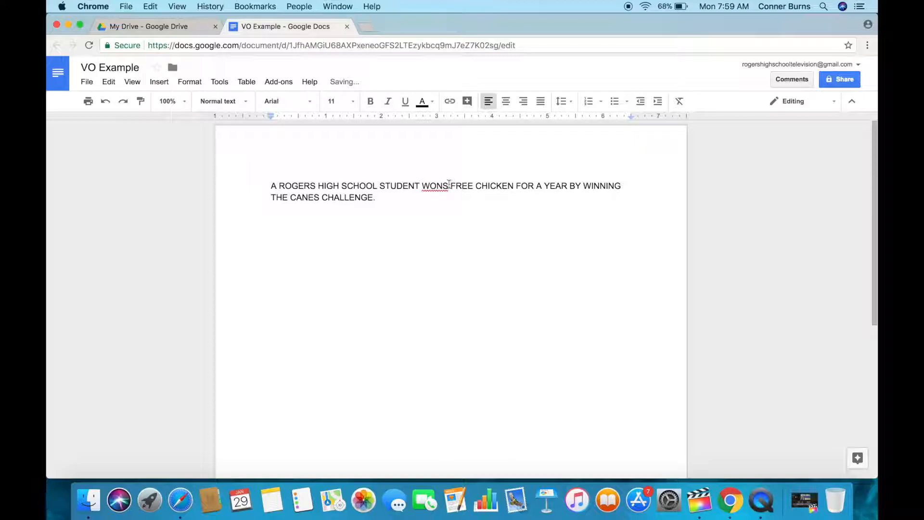
pyautogui.moveTo(422, 186); pyautogui.dragTo(449, 189)
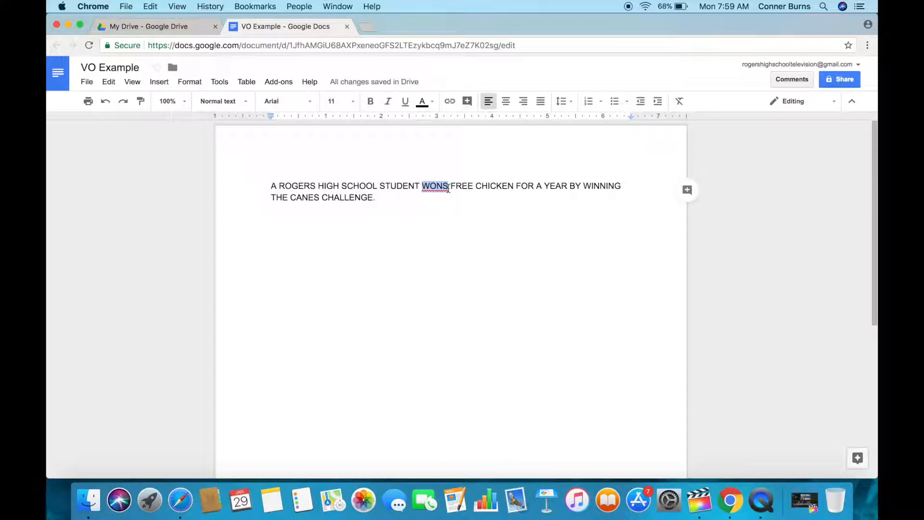
pyautogui.write('EARNED')
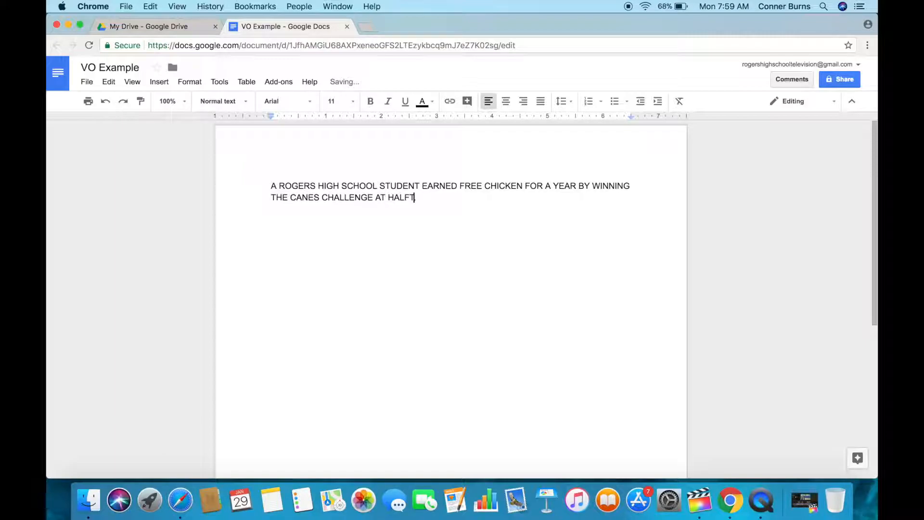
pyautogui.write('OF THE HERITAGE GAME.')
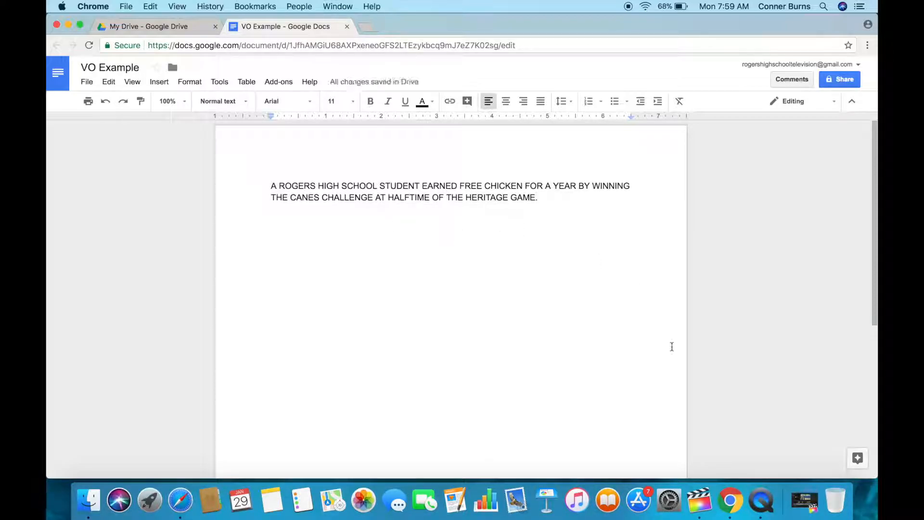
# Shrink the browser window and set the font size of the whole script to 18.
pyautogui.moveTo(875, 477); pyautogui.dragTo(652, 347)
pyautogui.press('super+a')
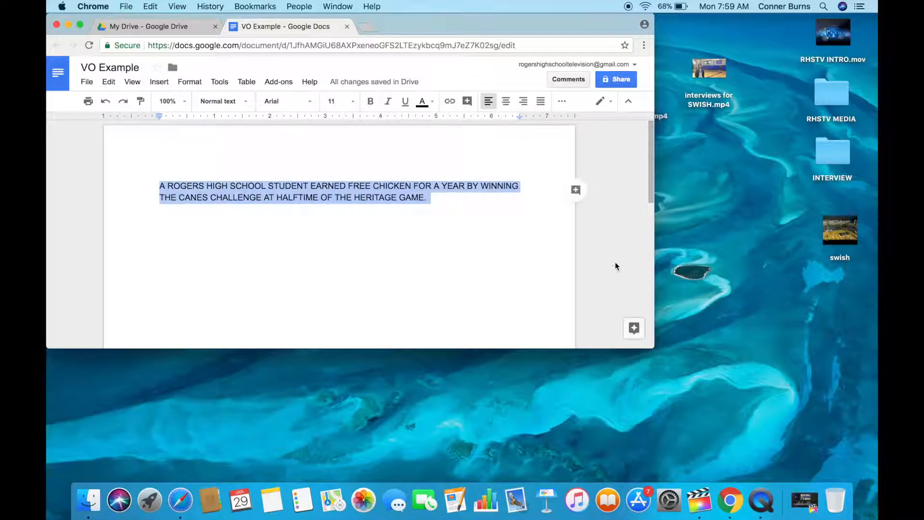
pyautogui.click(337, 101)
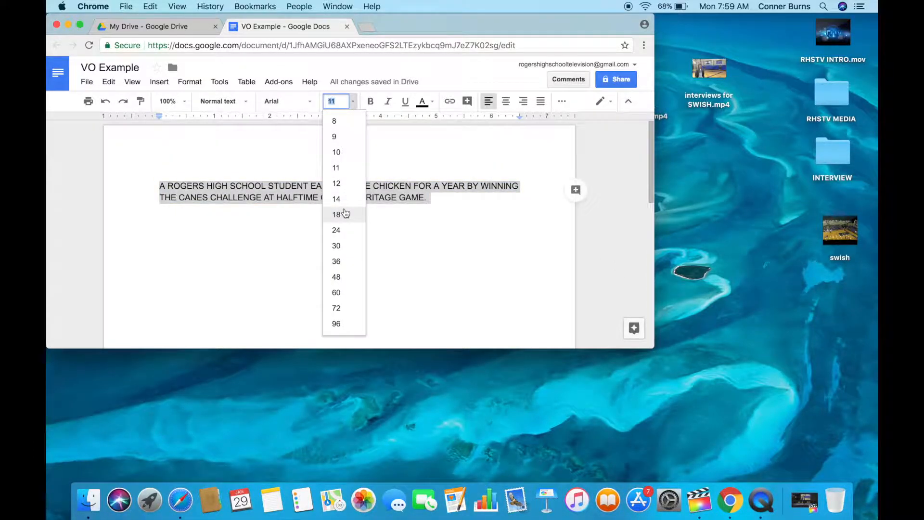
pyautogui.click(341, 214)
# Move the script window aside, restore Final Cut Pro and shrink and reposition its window so the script document stays reachable beside it.
pyautogui.moveTo(408, 20); pyautogui.dragTo(689, 70)
pyautogui.click(803, 496)
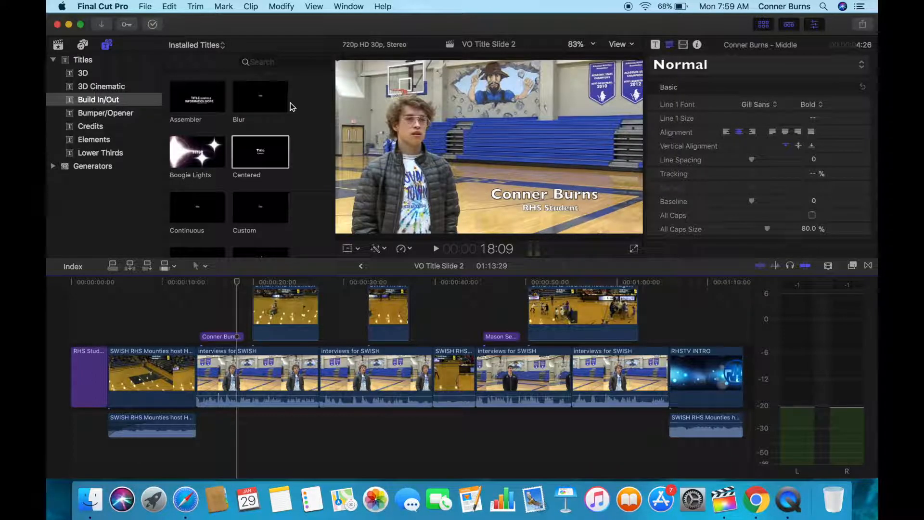
pyautogui.click(81, 25)
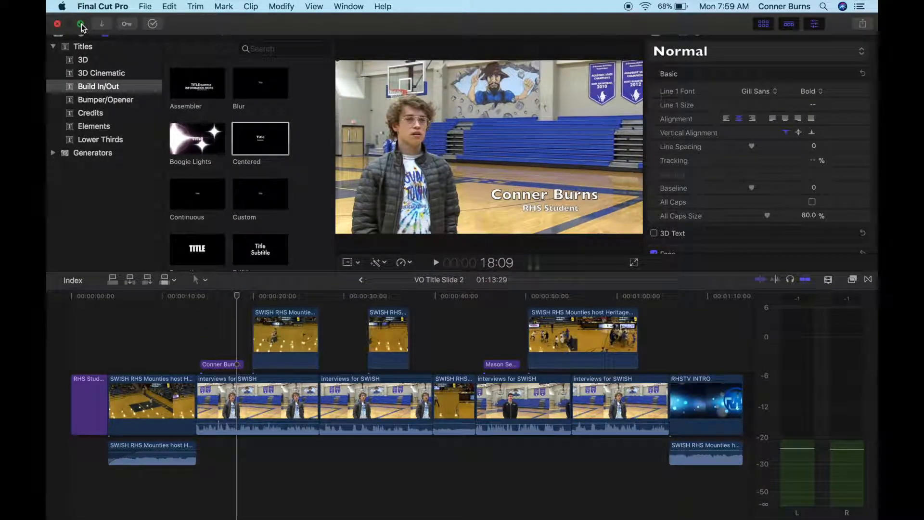
pyautogui.click(81, 25)
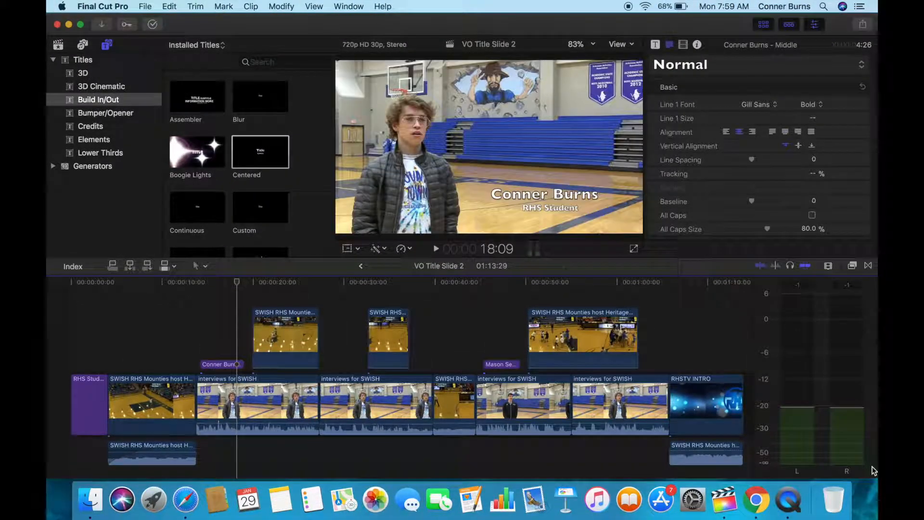
pyautogui.moveTo(875, 476); pyautogui.dragTo(785, 420)
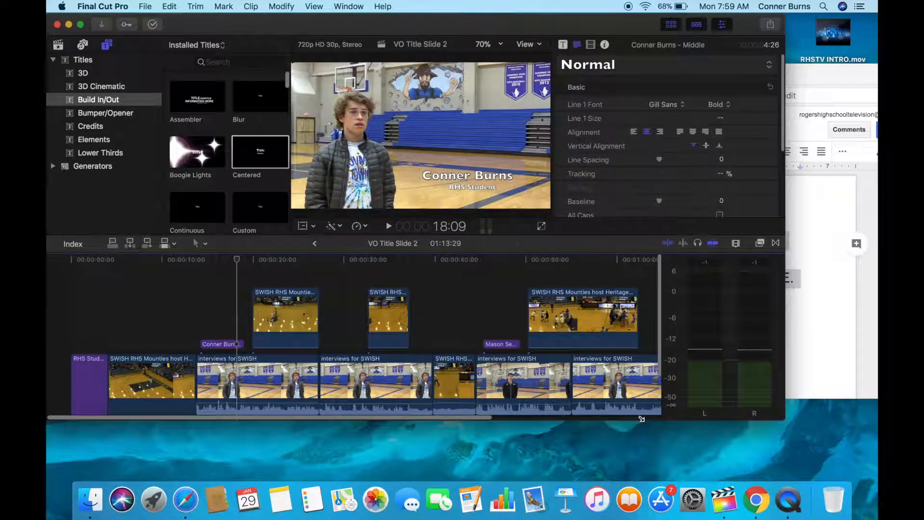
pyautogui.moveTo(621, 31); pyautogui.dragTo(624, 52)
# Place the playhead at the end of the RHSTV INTRO clip and open the Record Voiceover window.
pyautogui.hscroll(5, 625, 299)
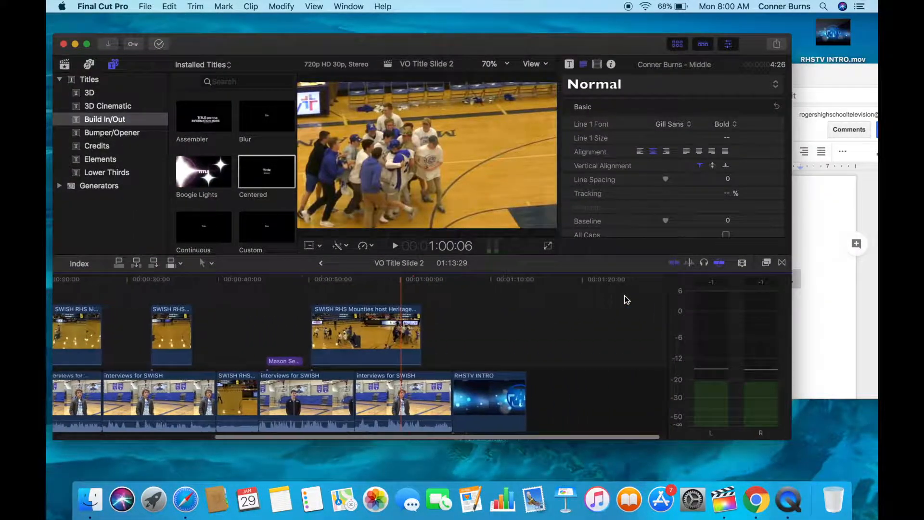
pyautogui.click(523, 319)
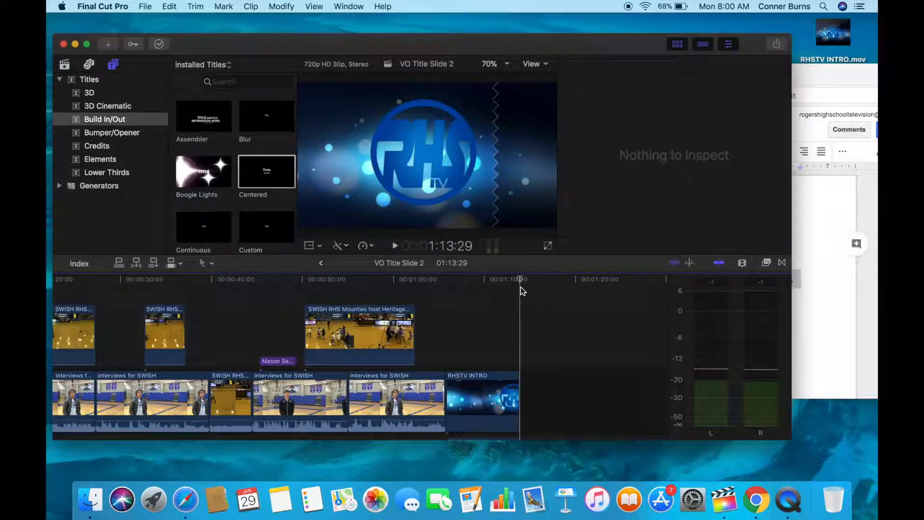
pyautogui.click(349, 6)
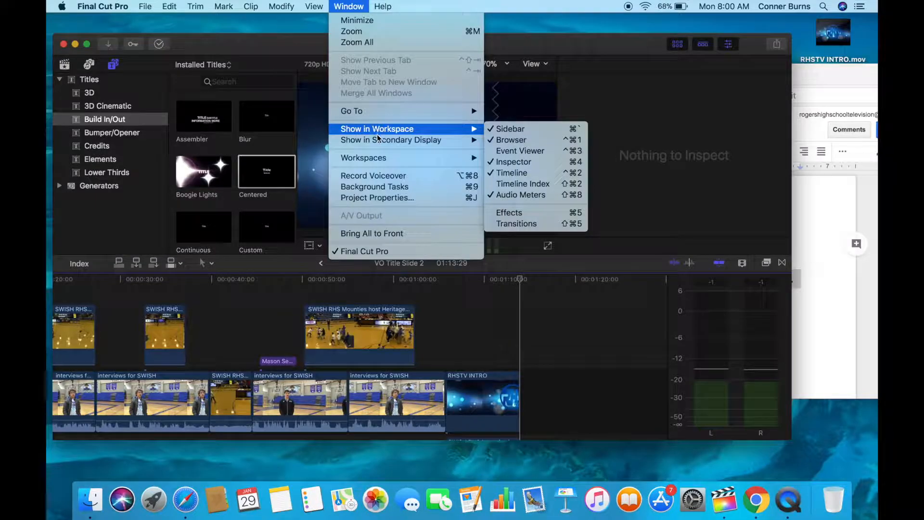
pyautogui.click(384, 176)
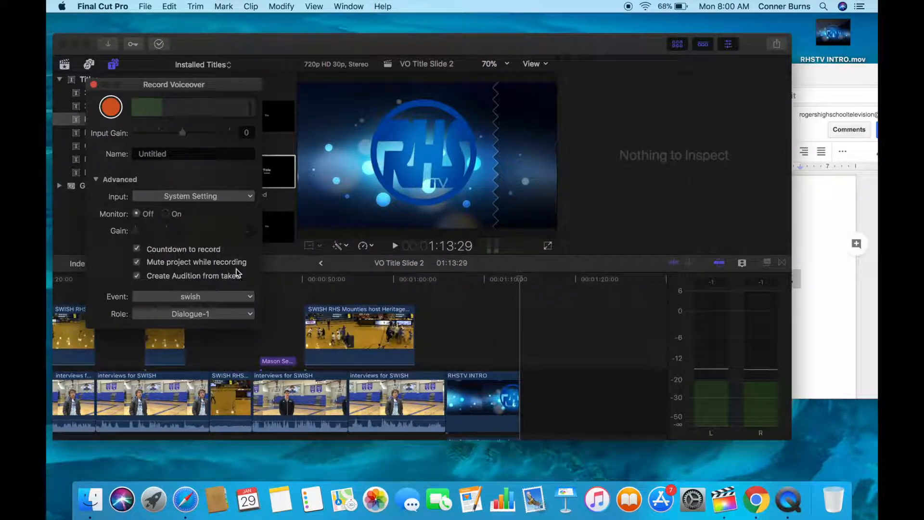
# Set the voiceover input to the C-Media USB Audio Device, Mono - Channel 1.
pyautogui.click(250, 197)
pyautogui.moveTo(250, 255)
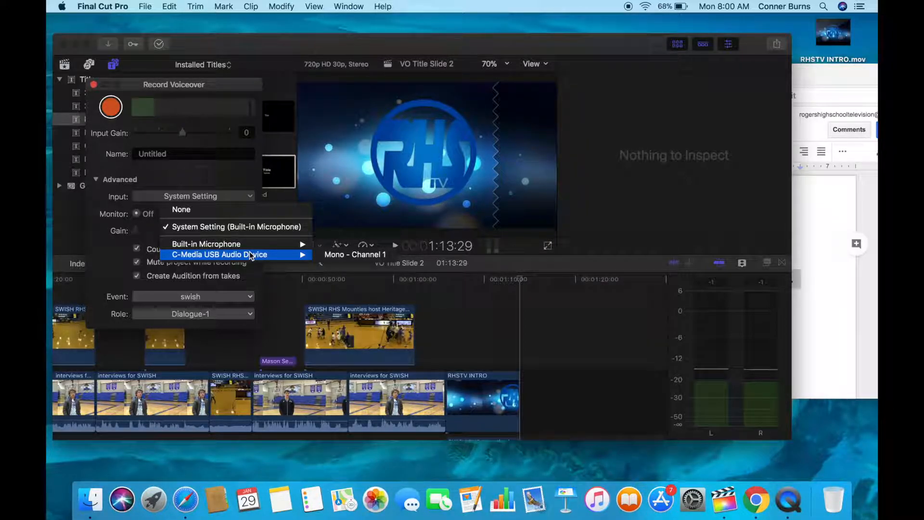
pyautogui.click(342, 254)
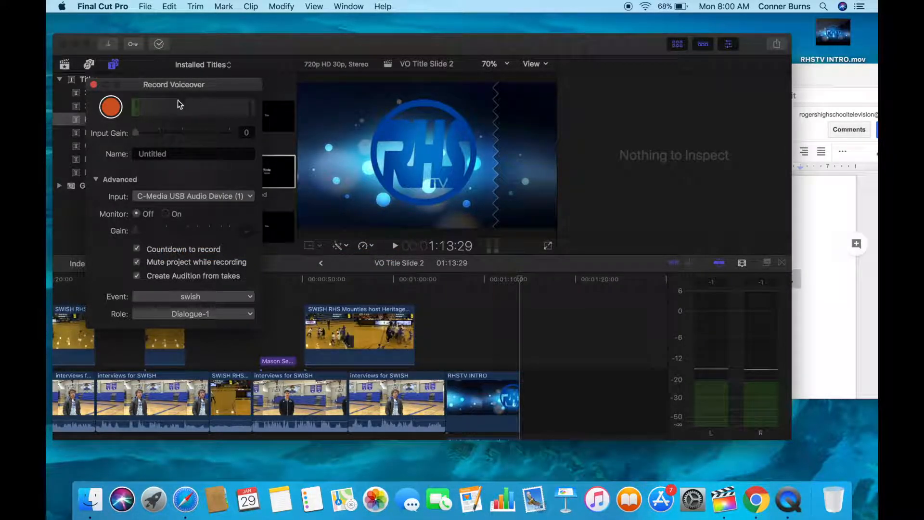
# Record the voiceover from the end of RHSTV INTRO while reading the script document, stop recording and close the Record Voiceover window.
pyautogui.click(111, 108)
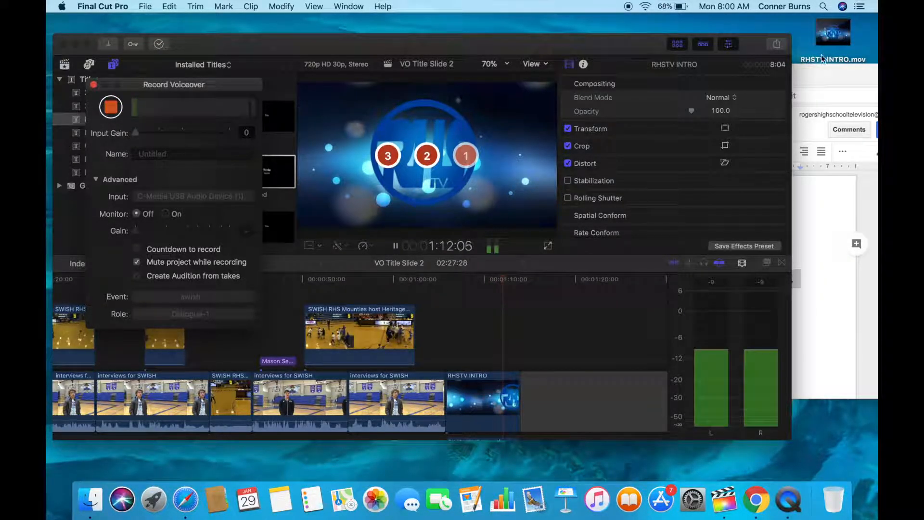
pyautogui.click(820, 79)
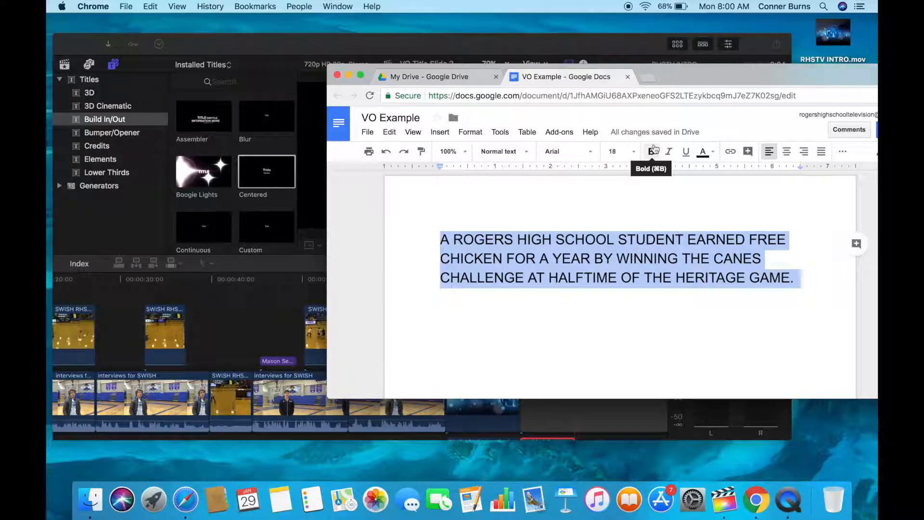
pyautogui.click(302, 50)
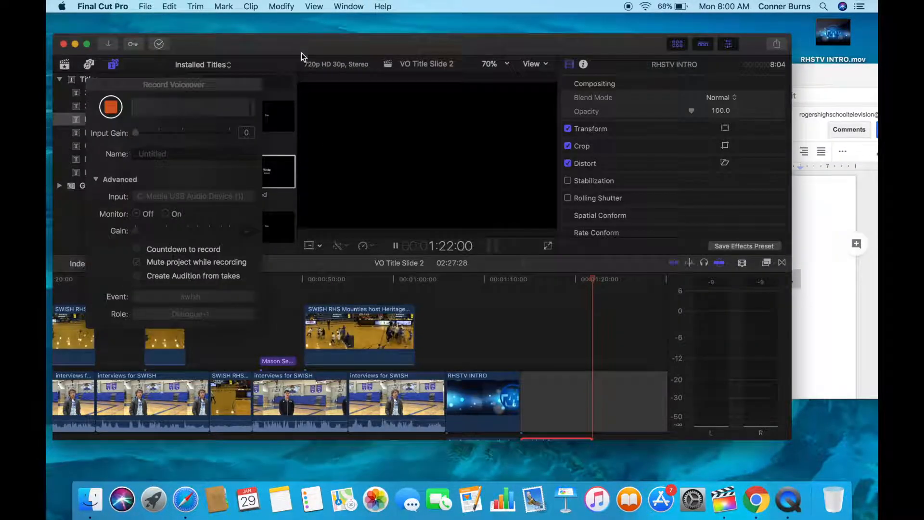
pyautogui.click(111, 107)
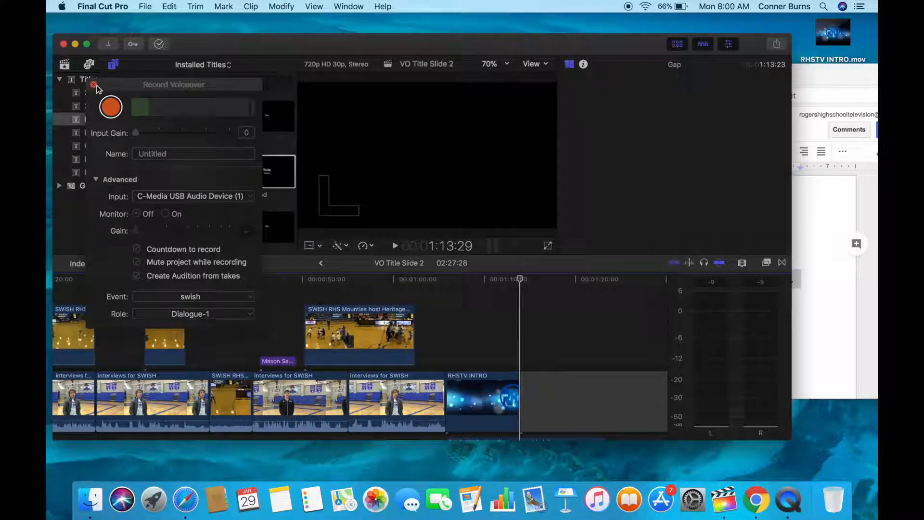
pyautogui.click(94, 85)
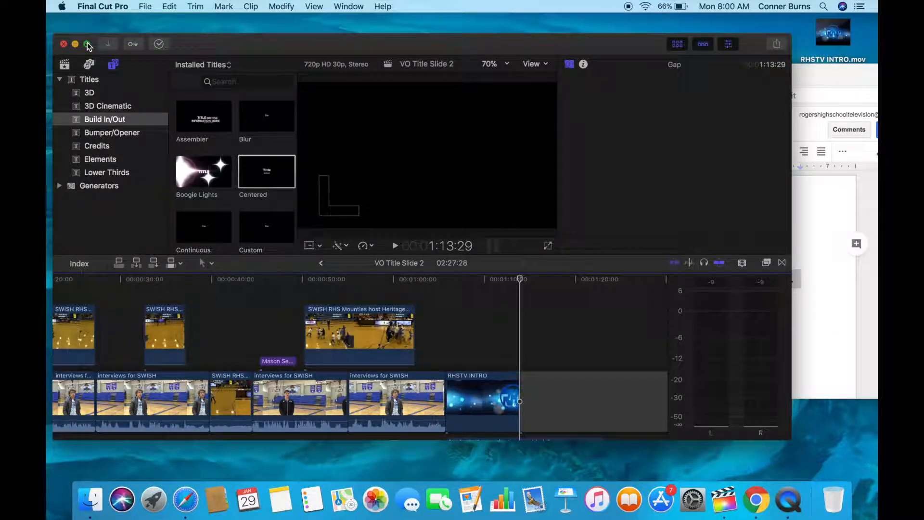
# Bring the script document forward in the browser and move it from My Drive into the Assignments folder.
pyautogui.click(806, 78)
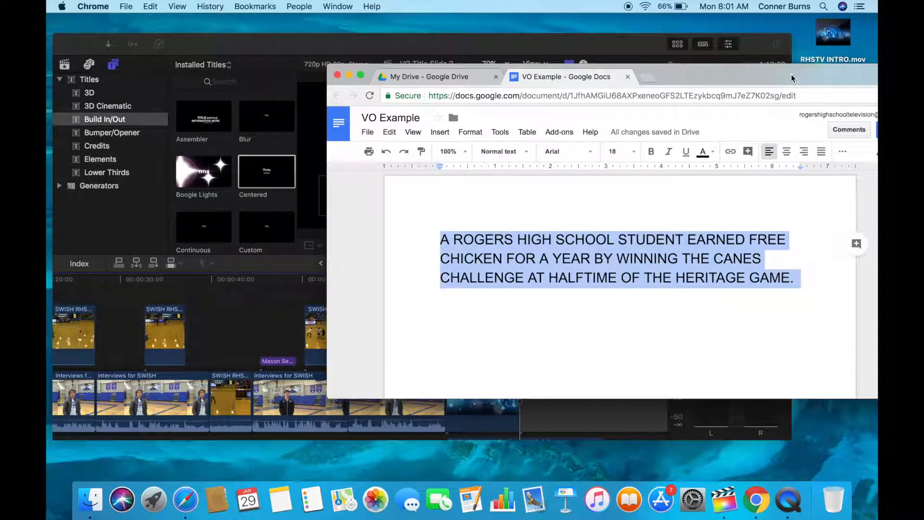
pyautogui.moveTo(663, 84); pyautogui.dragTo(566, 81)
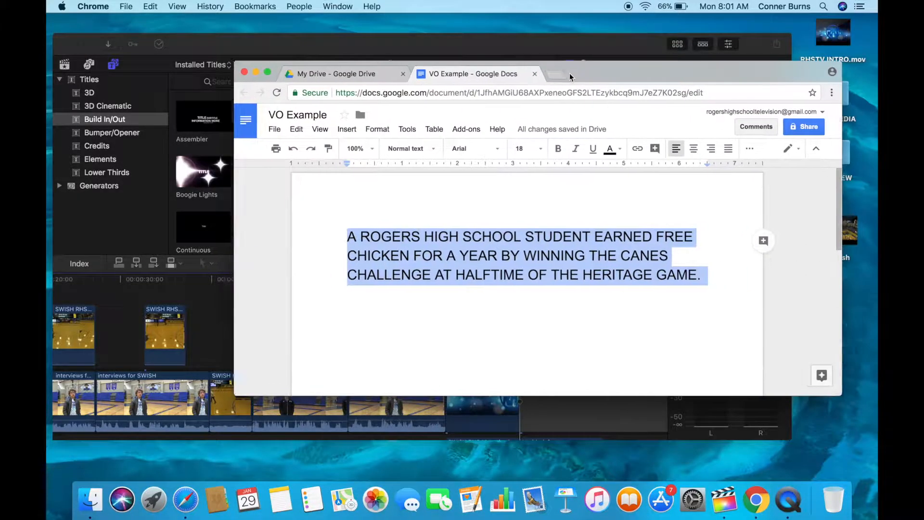
pyautogui.click(276, 133)
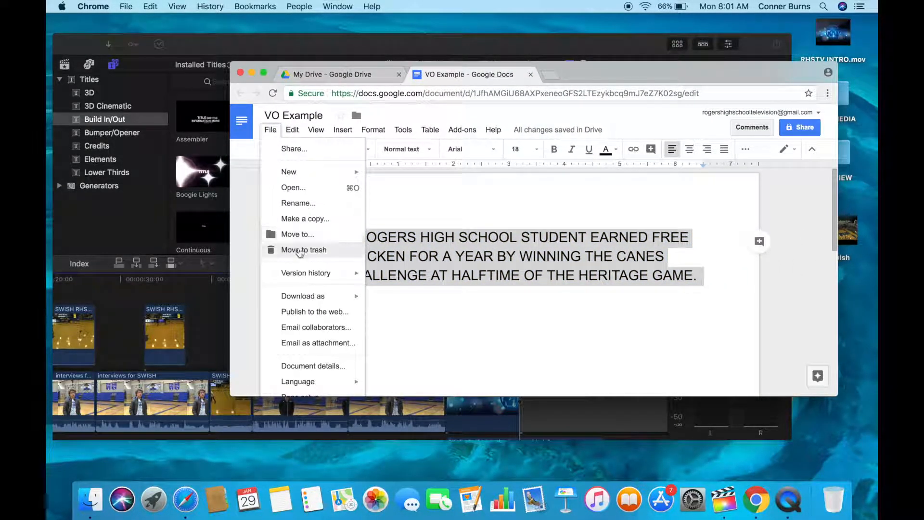
pyautogui.click(295, 235)
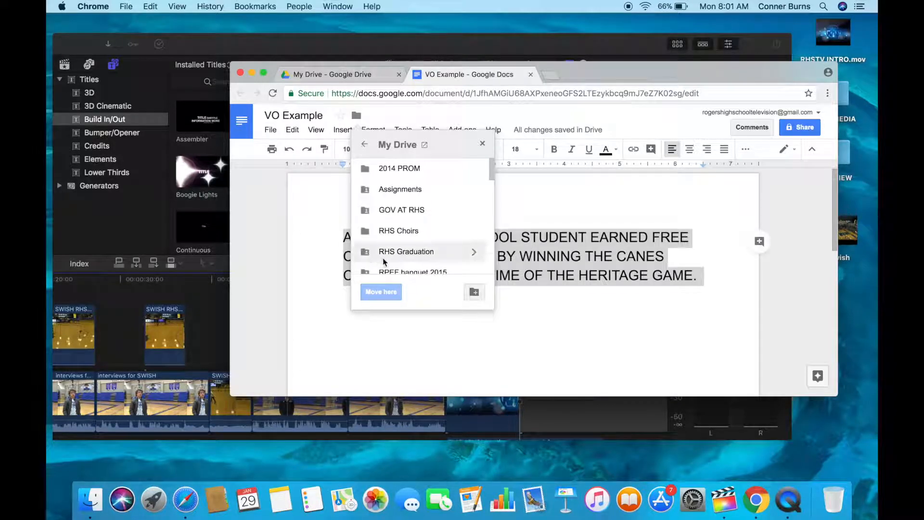
pyautogui.scroll(-5, 396, 246)
pyautogui.scroll(5, 400, 246)
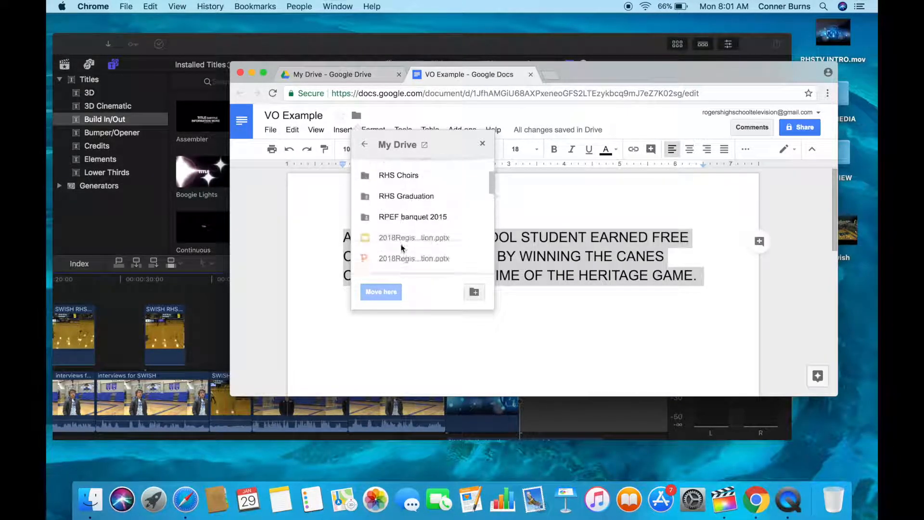
pyautogui.scroll(-3, 402, 248)
pyautogui.scroll(3, 401, 246)
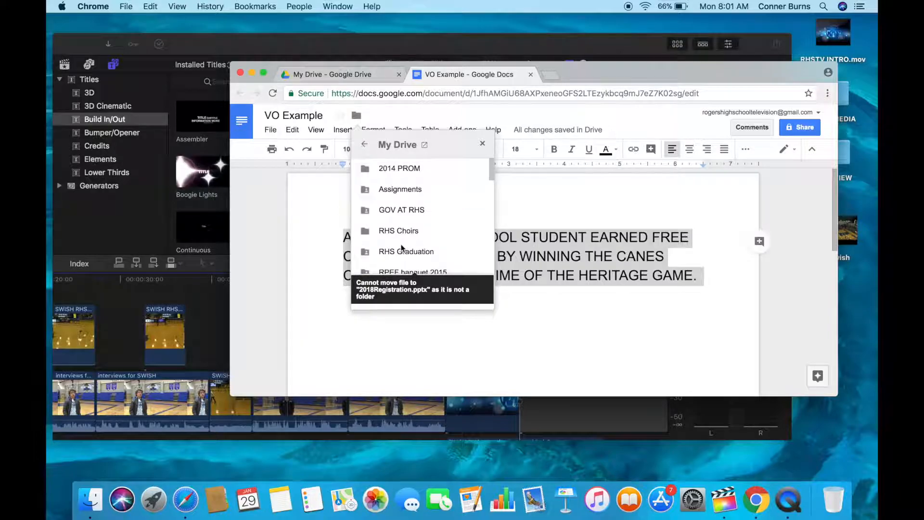
pyautogui.click(373, 189)
pyautogui.doubleClick(375, 192)
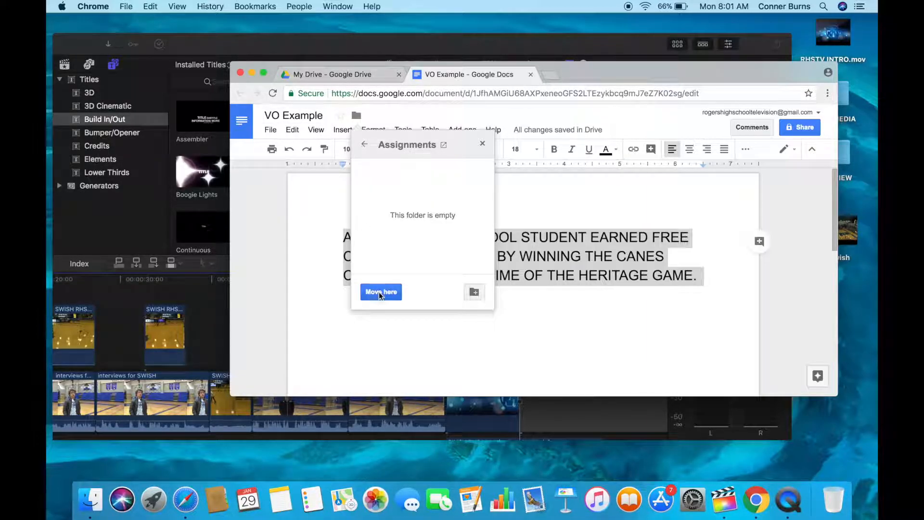
pyautogui.click(380, 292)
pyautogui.click(381, 292)
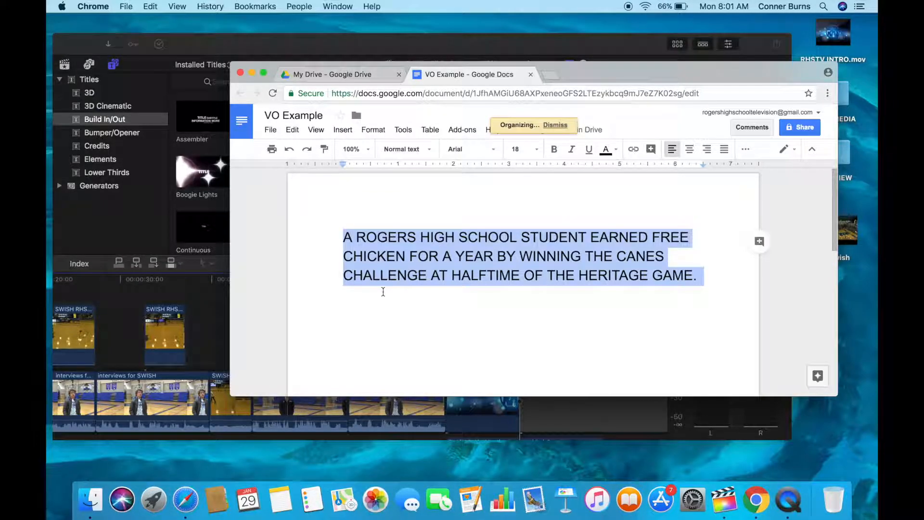
# Rename the script document to VO Example ASSIGNMENT.
pyautogui.click(327, 116)
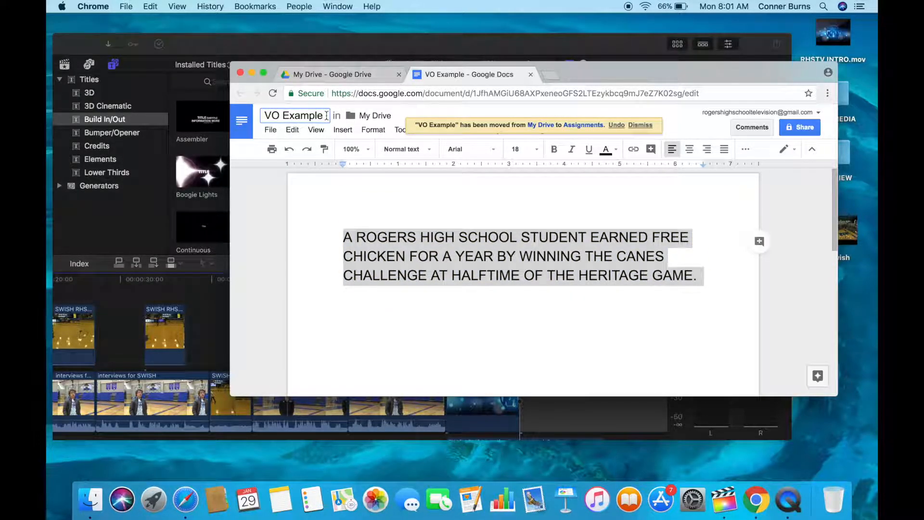
pyautogui.write('ASSIGNMENT')
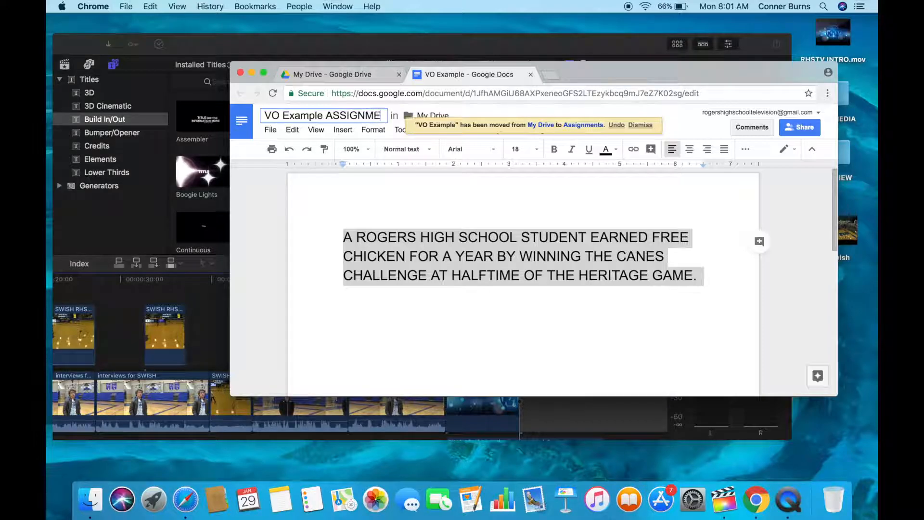
pyautogui.click(632, 217)
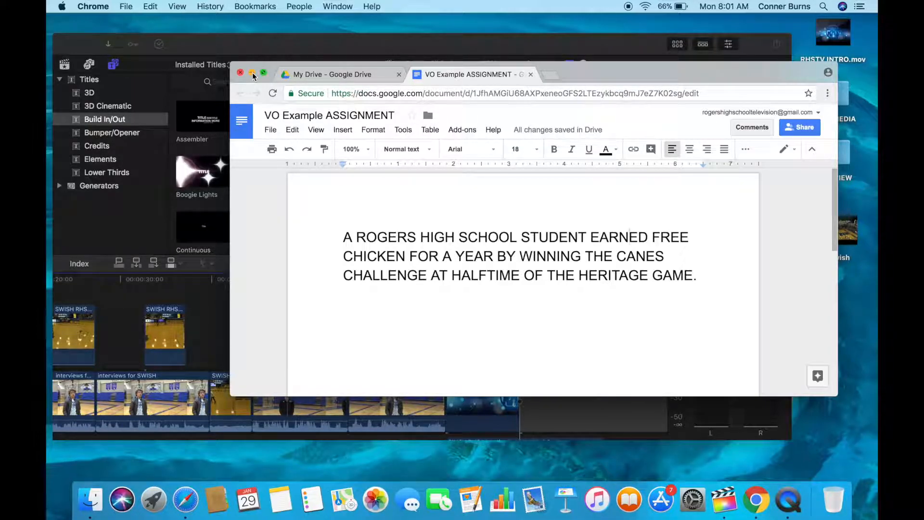
# Minimize the browser, reposition the Final Cut Pro window and play back the recorded voiceover beneath the gap clip.
pyautogui.click(252, 73)
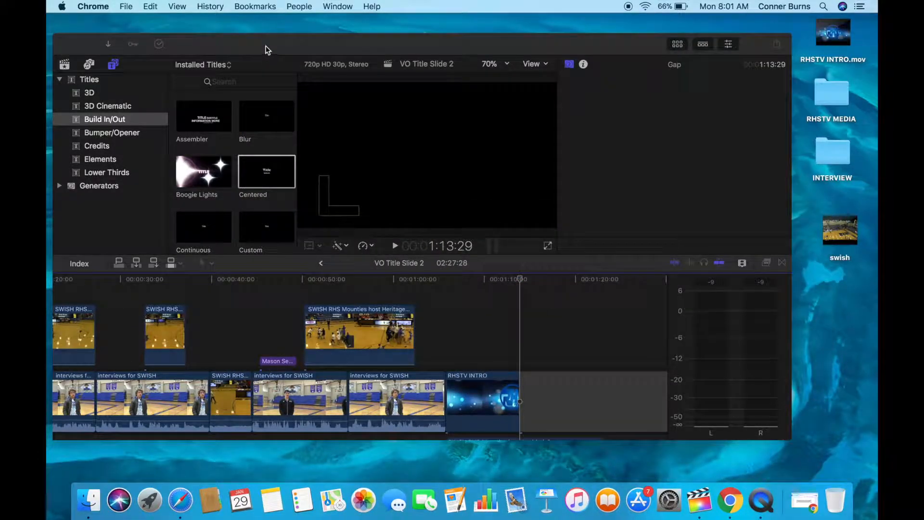
pyautogui.moveTo(269, 51); pyautogui.dragTo(322, 30)
pyautogui.scroll(-3, 598, 320)
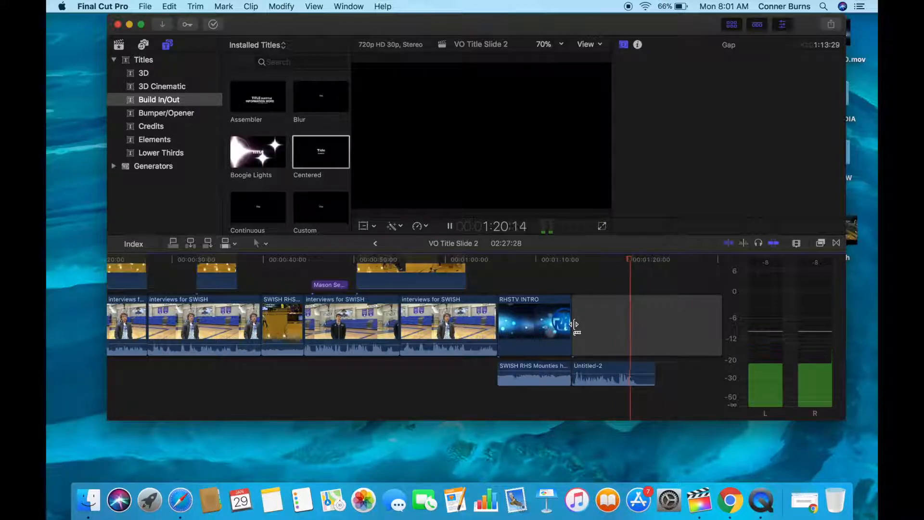
pyautogui.press('space')
# Trim the end of the voiceover clip to a duration of 7:46 and audition it at 6.0 dB.
pyautogui.moveTo(652, 365); pyautogui.dragTo(611, 373)
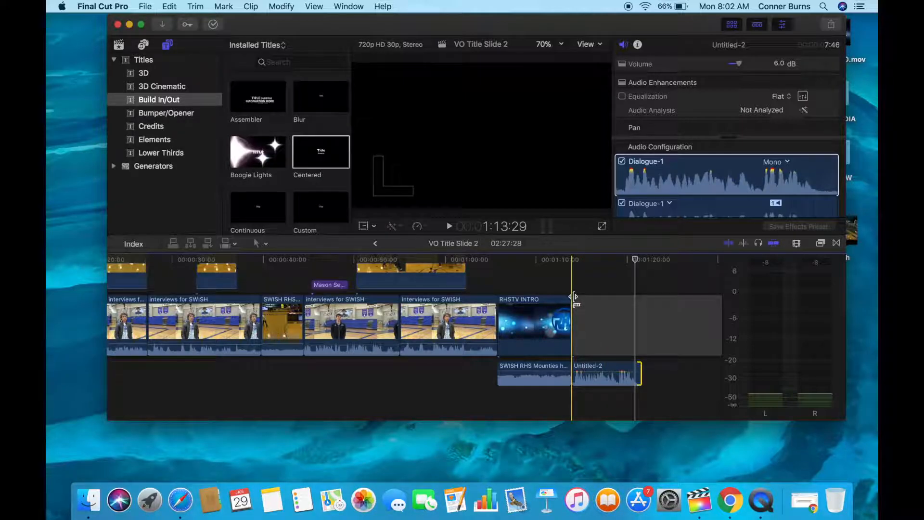
pyautogui.press('space')
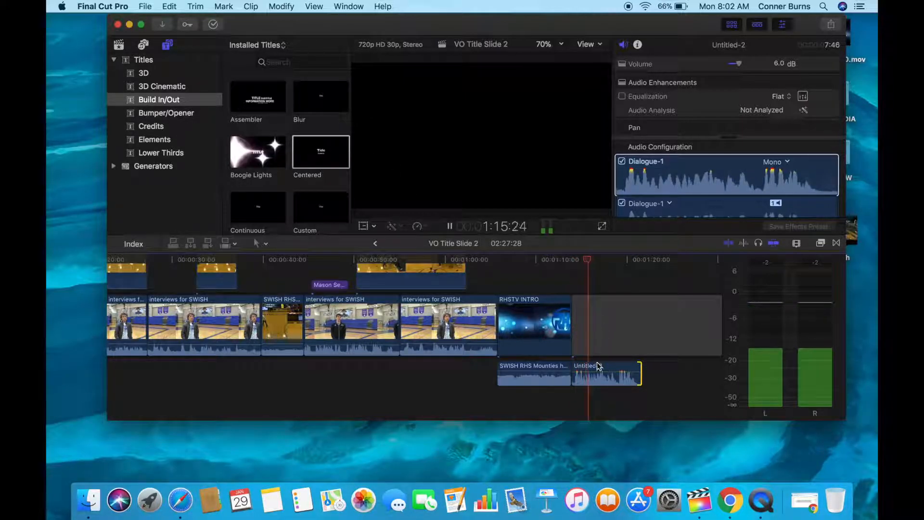
pyautogui.press('space')
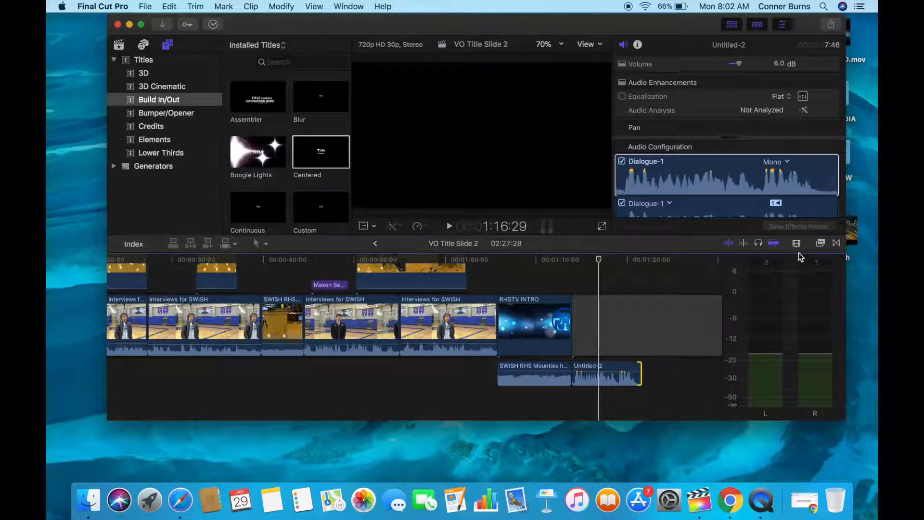
# Increase the timeline clip height, lower the voiceover clip's volume to 2.0 dB and play it back.
pyautogui.click(797, 243)
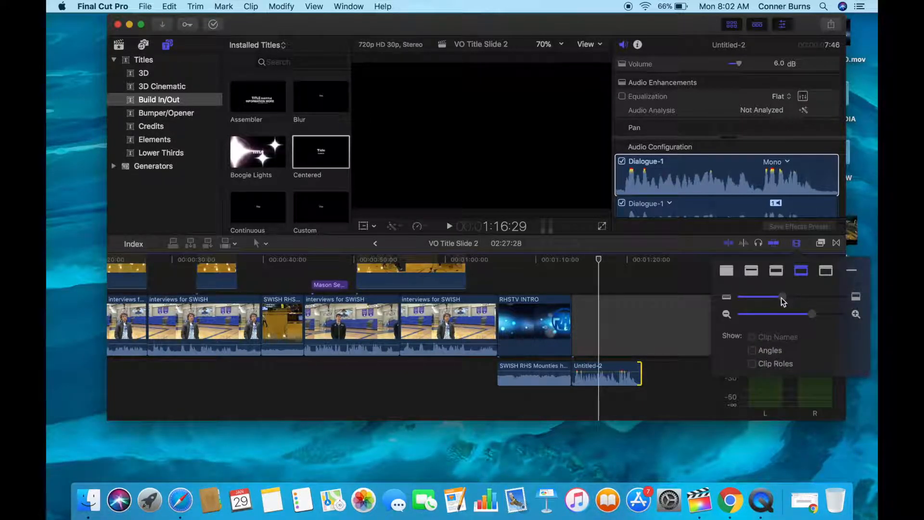
pyautogui.moveTo(786, 298); pyautogui.dragTo(802, 298)
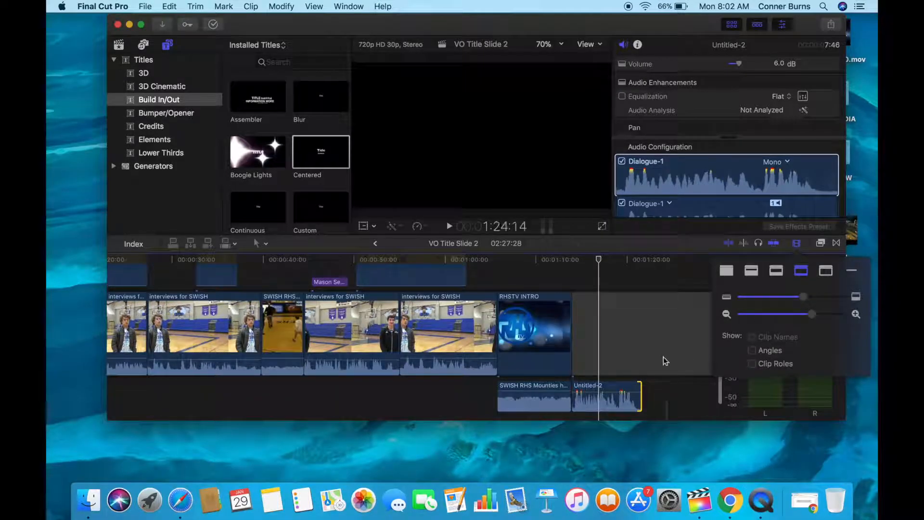
pyautogui.click(611, 393)
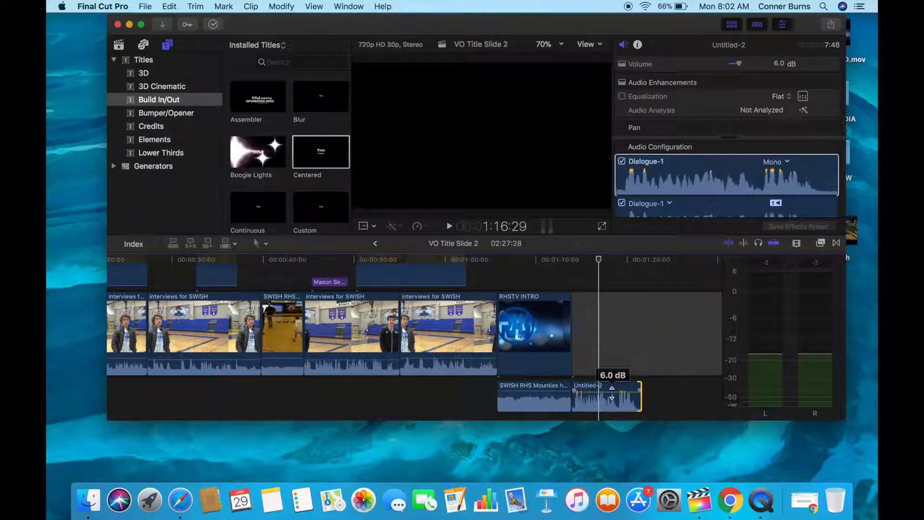
pyautogui.moveTo(611, 392); pyautogui.dragTo(612, 394)
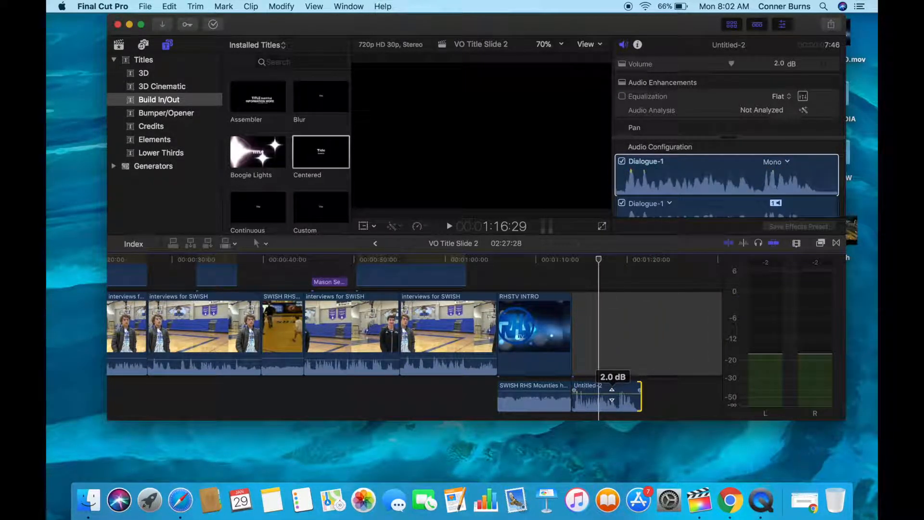
pyautogui.press('space')
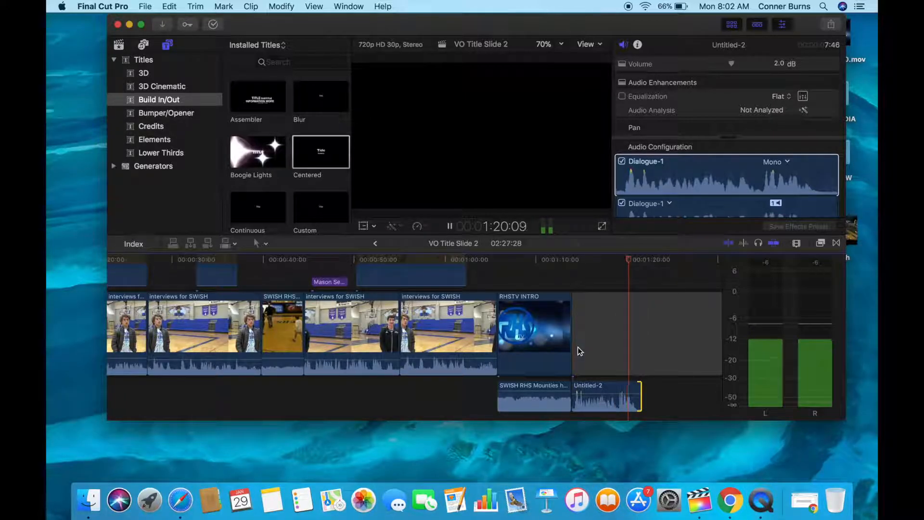
pyautogui.press('space')
# Make Final Cut Pro full screen, move the voiceover clip off the gap clip after RHSTV INTRO and delete that gap.
pyautogui.scroll(-2, 623, 410)
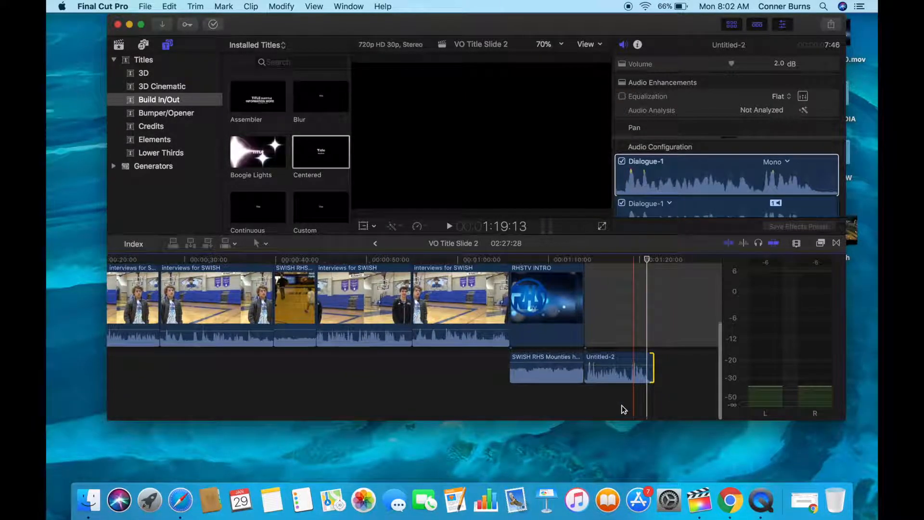
pyautogui.click(141, 25)
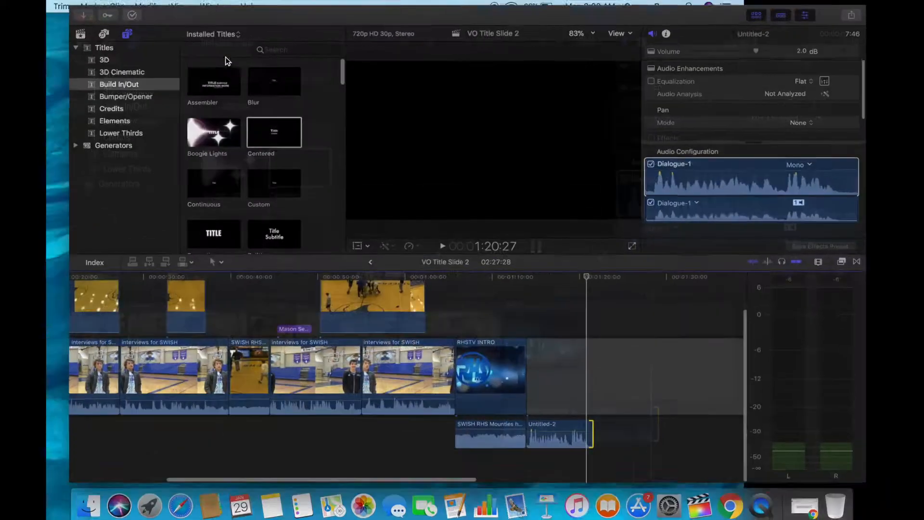
pyautogui.moveTo(552, 466); pyautogui.dragTo(366, 466)
pyautogui.click(597, 388)
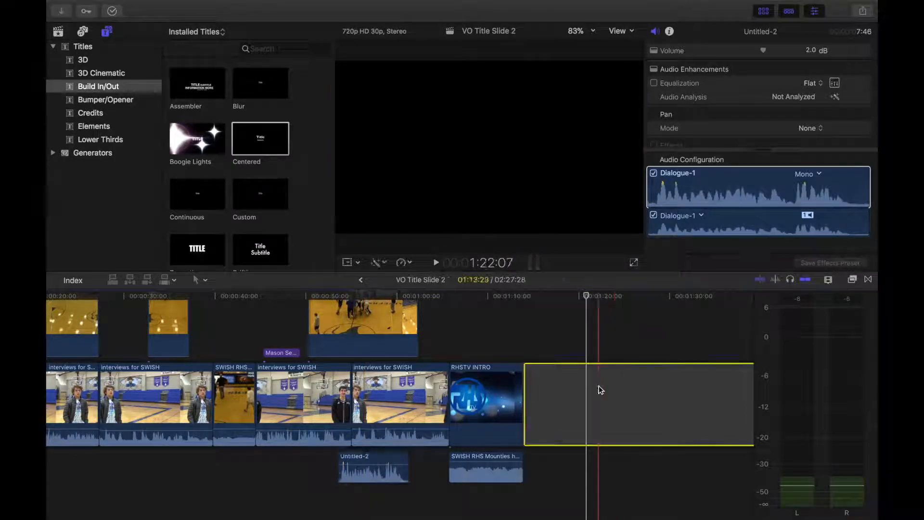
pyautogui.press('Delete')
# Move the voiceover clip to the very start of the timeline, beneath the opening music clip.
pyautogui.hscroll(-3, 592, 385)
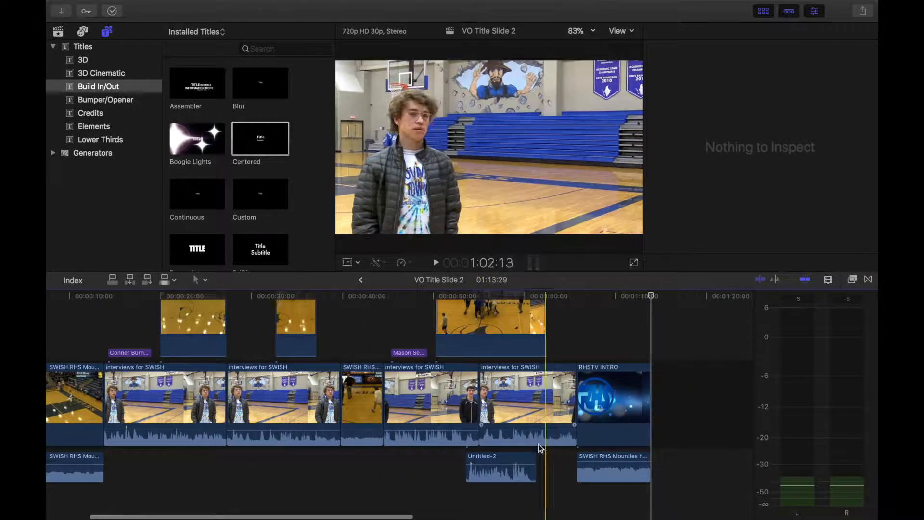
pyautogui.moveTo(510, 452); pyautogui.dragTo(230, 482)
pyautogui.hscroll(-4, 228, 479)
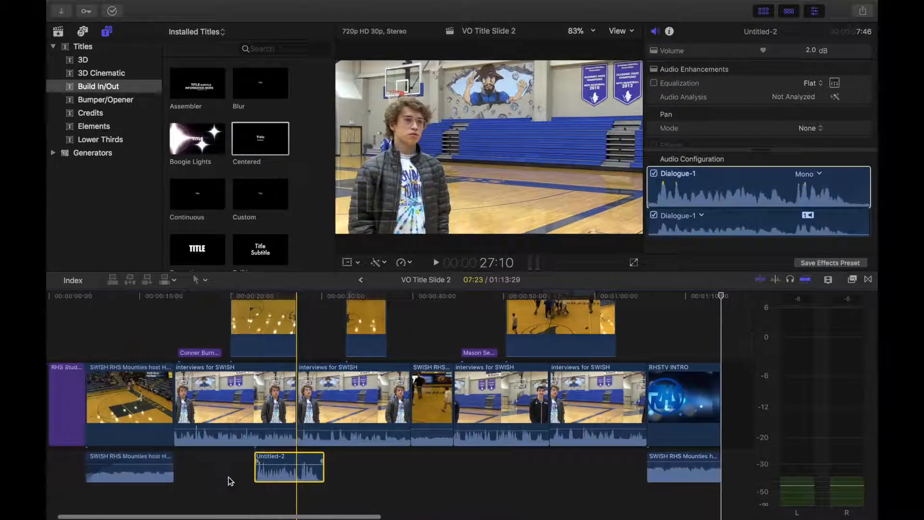
pyautogui.moveTo(297, 460); pyautogui.dragTo(71, 457)
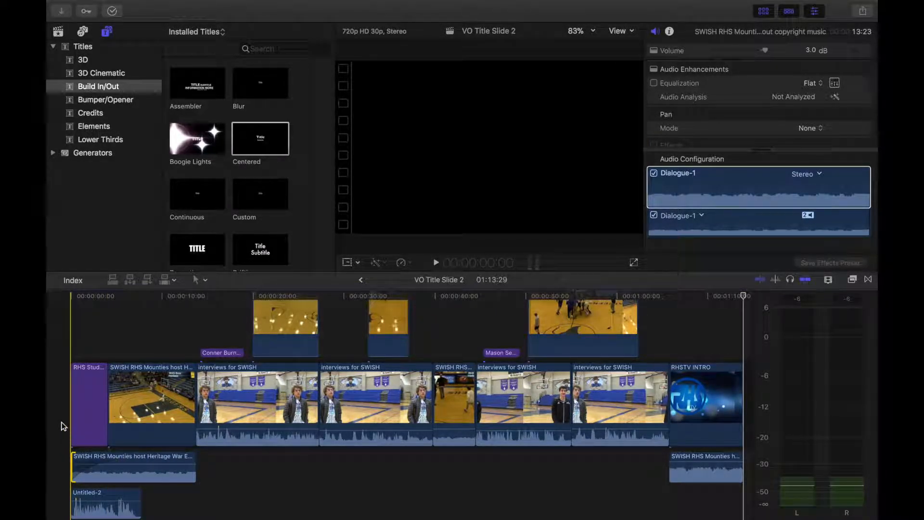
# Play the opening up to 7:05, where the voiceover ends, and split the opening music clip there.
pyautogui.press('space')
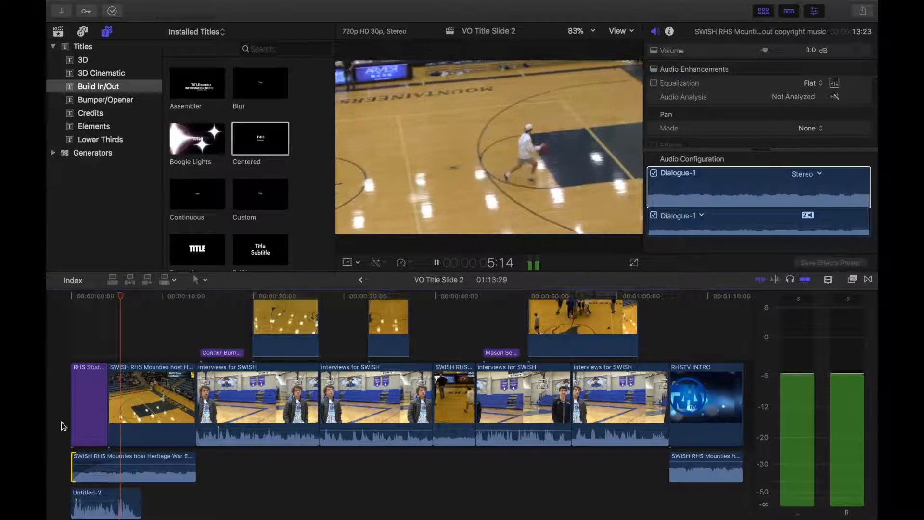
pyautogui.press('space')
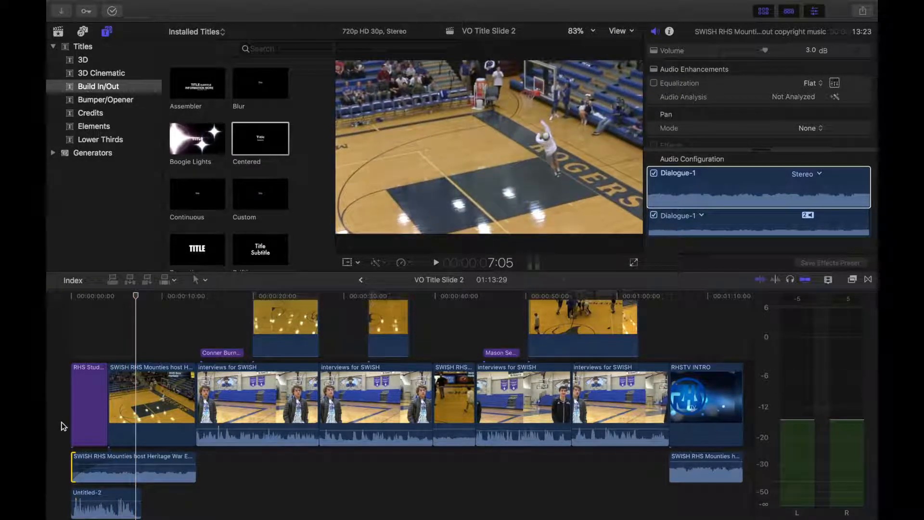
pyautogui.click(135, 466)
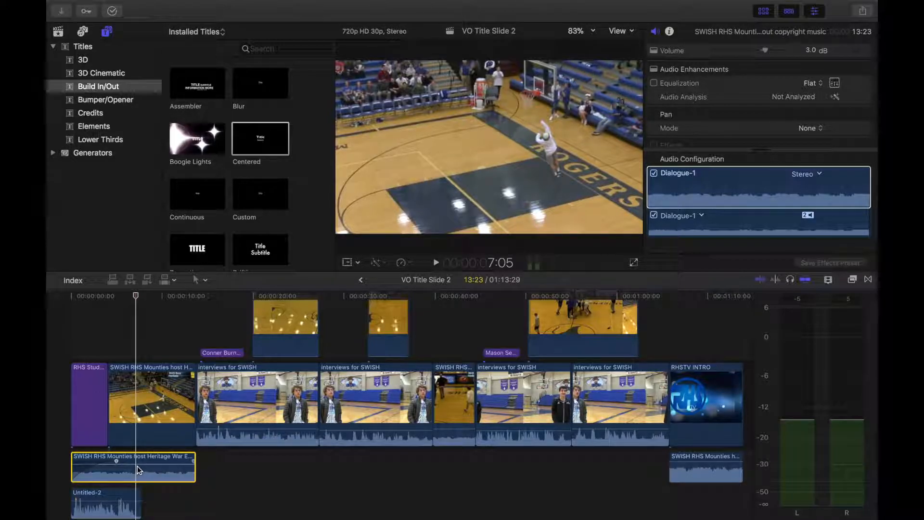
pyautogui.press('super+b')
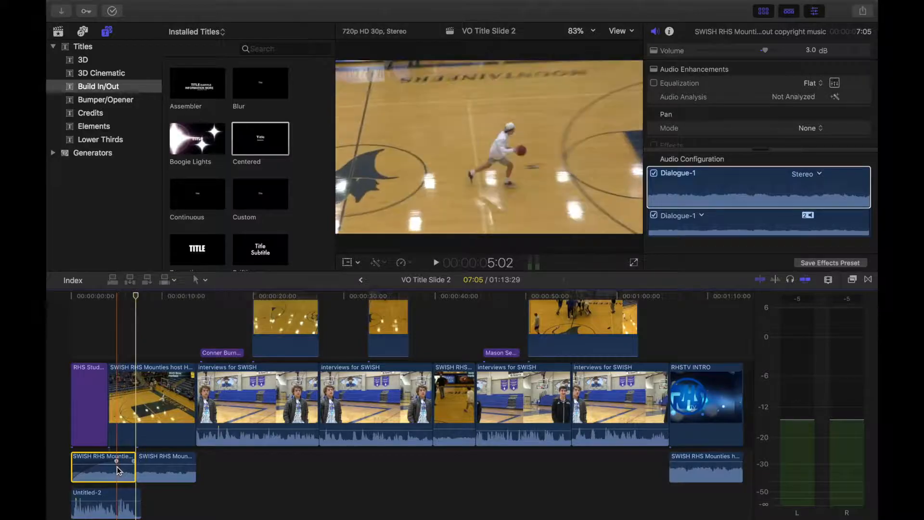
# Lower the first music segment's volume to -11.0 dB, add a fade-in of about one second to the second, and audition the mix.
pyautogui.moveTo(122, 463); pyautogui.dragTo(122, 471)
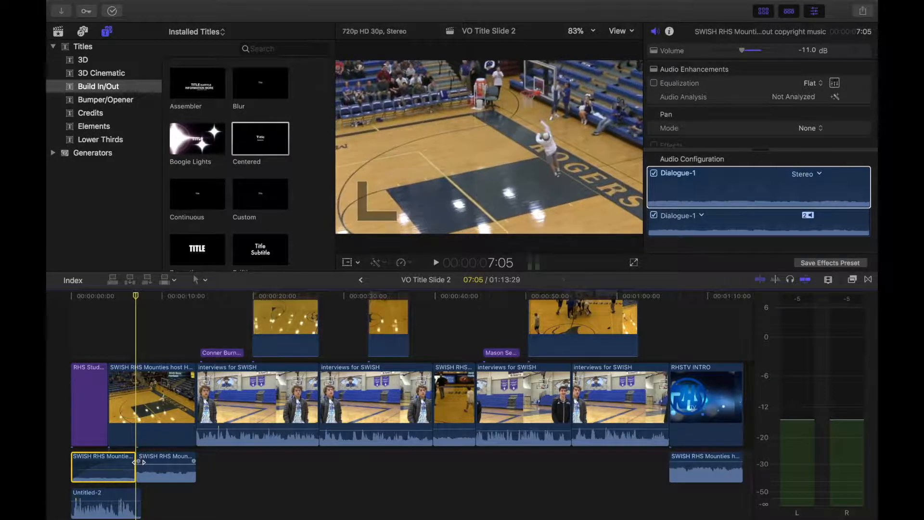
pyautogui.moveTo(136, 462); pyautogui.dragTo(140, 462)
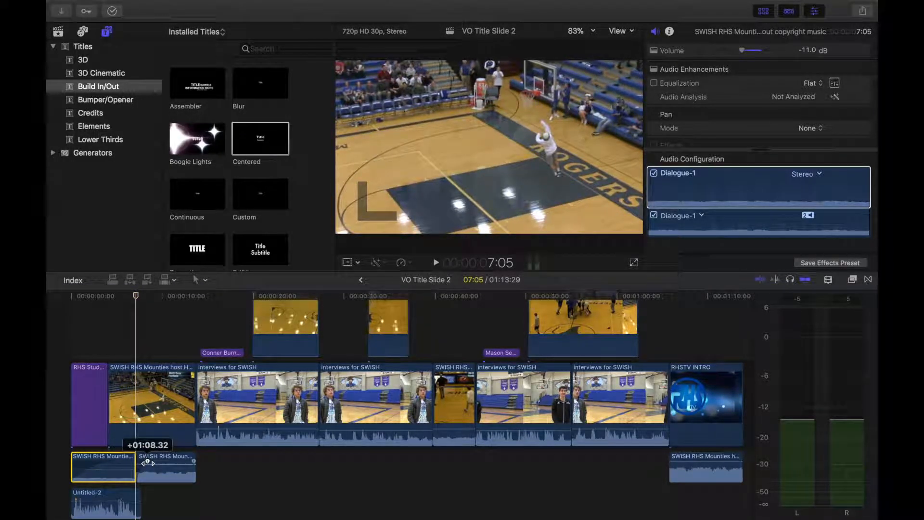
pyautogui.press('space')
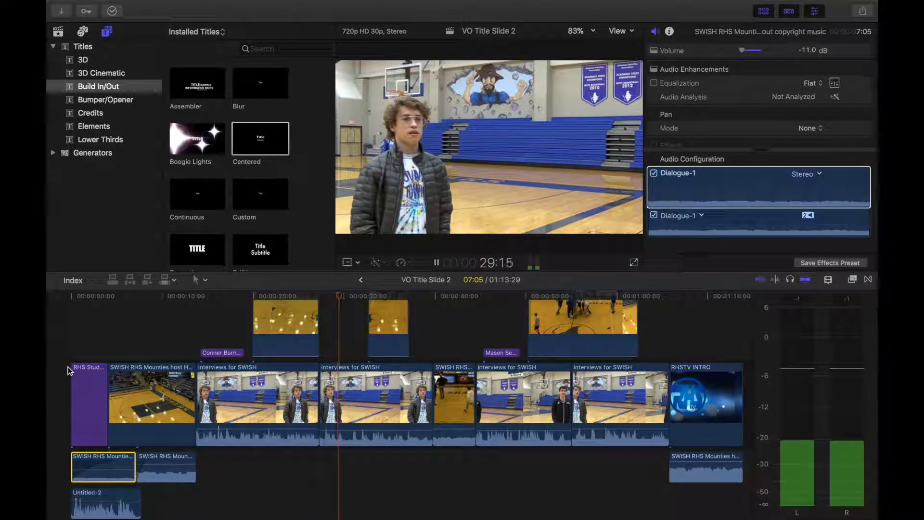
pyautogui.press('space')
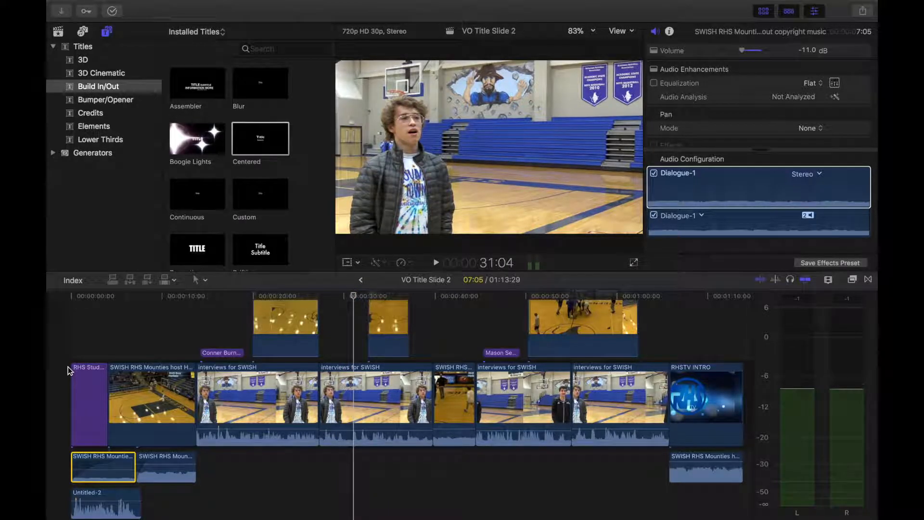
pyautogui.press('space')
pyautogui.press('space')
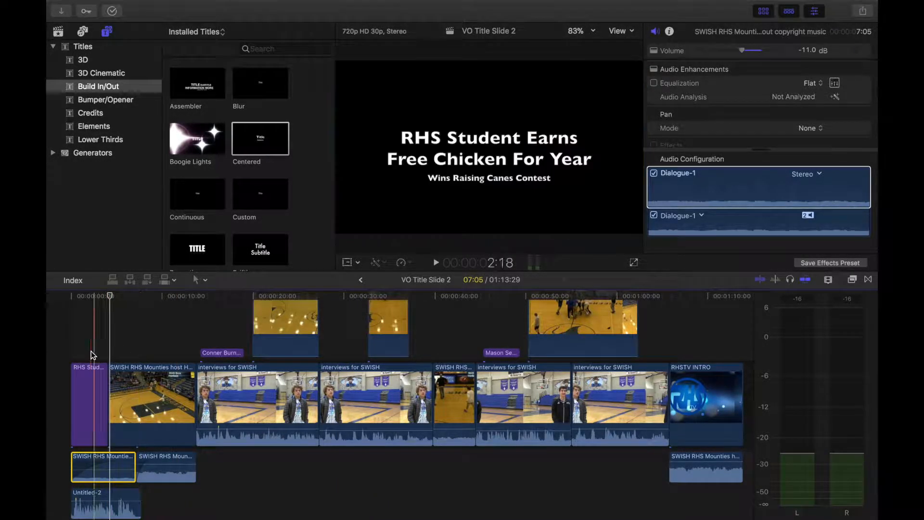
pyautogui.press('space')
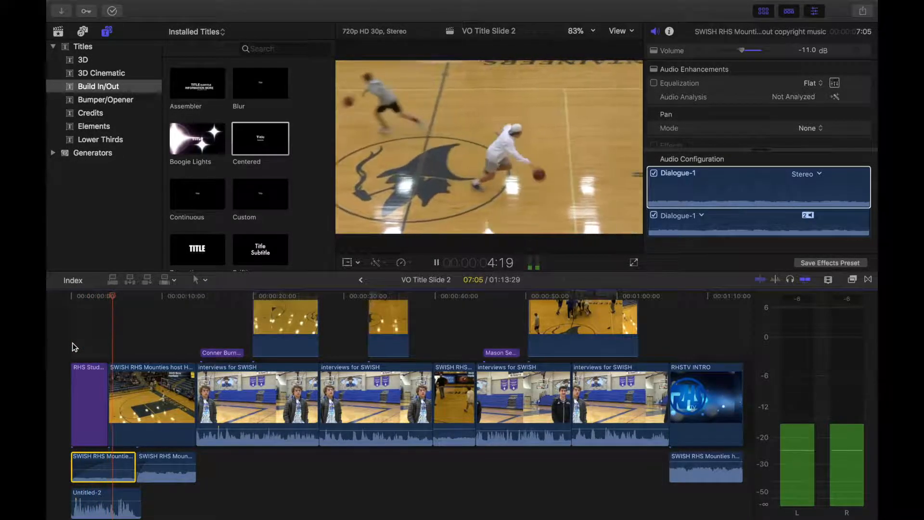
pyautogui.press('space')
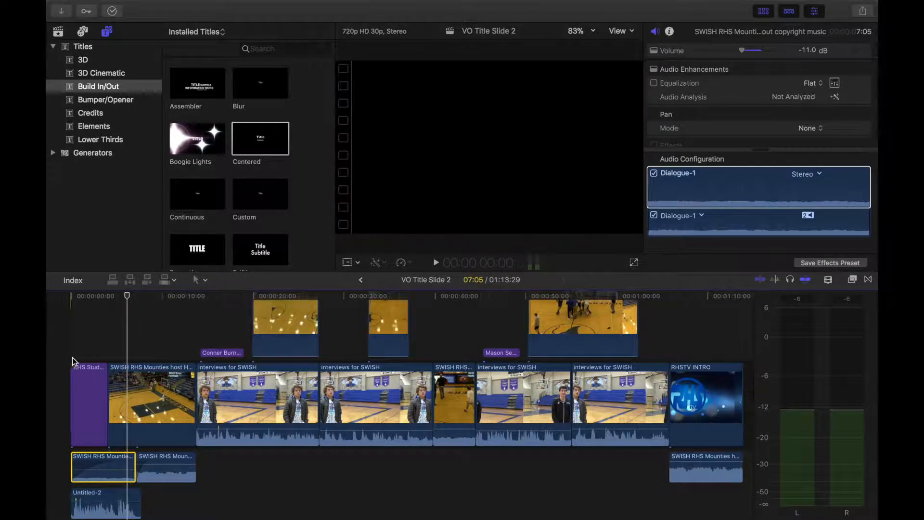
# Try extending the opening title to 5:17 with the voiceover realigned to the timeline start, play it back and undo the changes.
pyautogui.moveTo(73, 383); pyautogui.dragTo(143, 395)
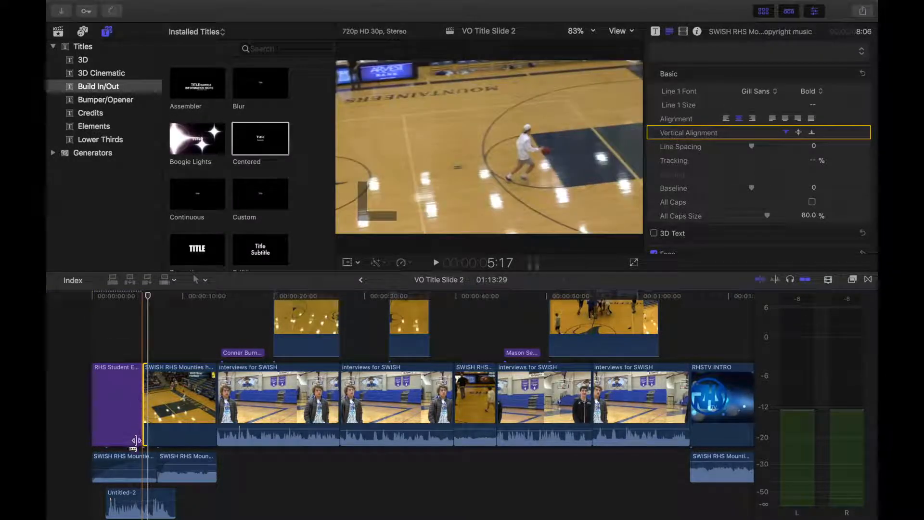
pyautogui.moveTo(133, 494); pyautogui.dragTo(120, 494)
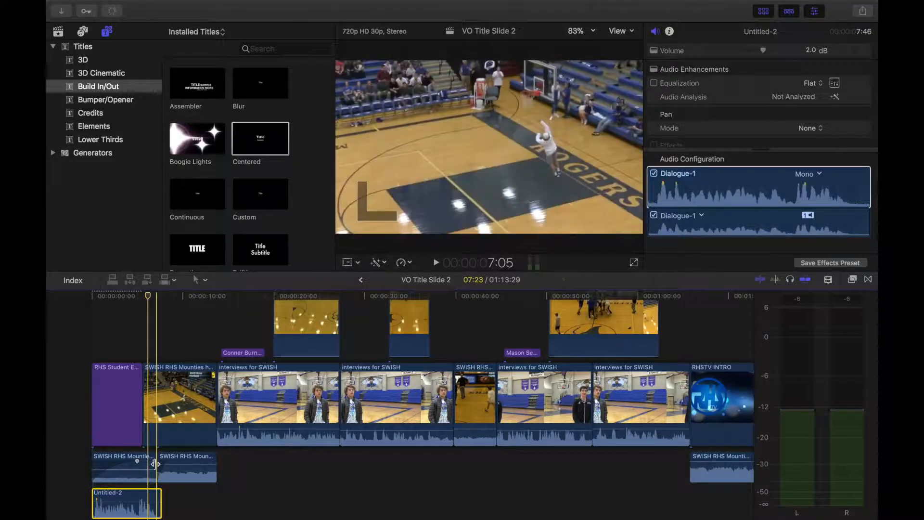
pyautogui.click(93, 360)
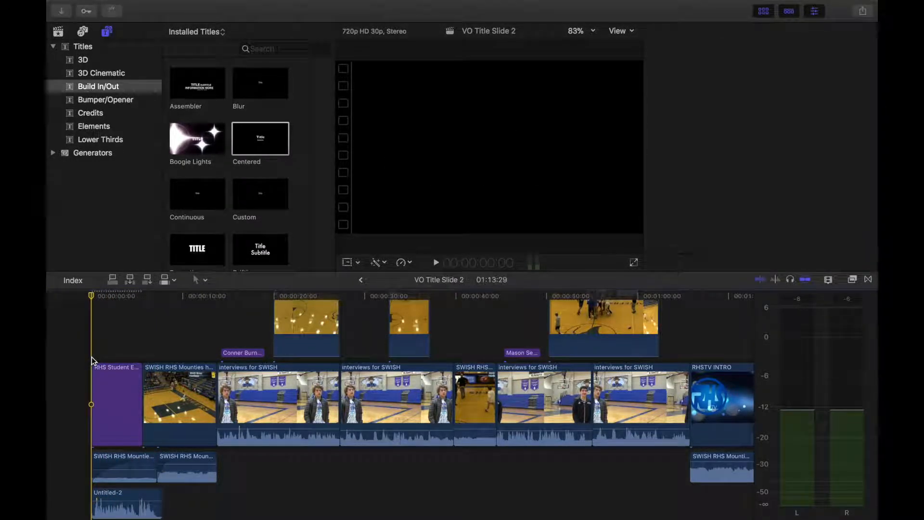
pyautogui.press('space')
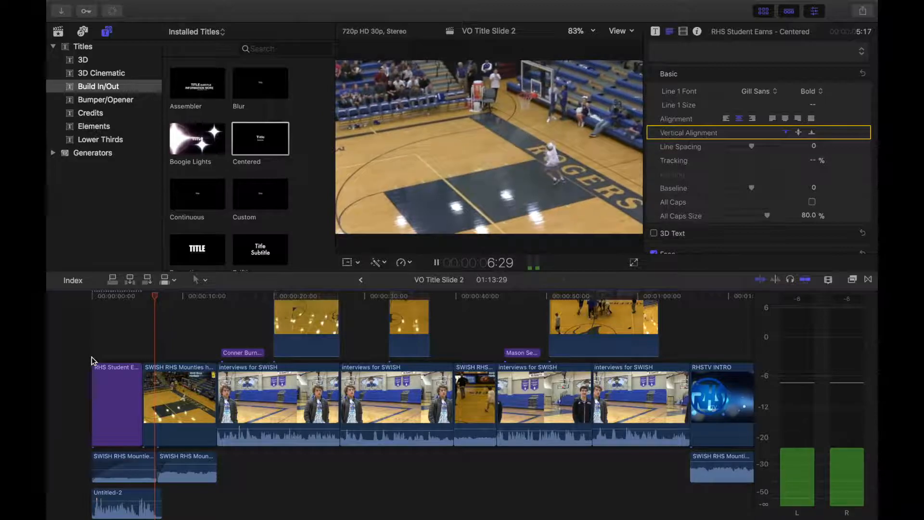
pyautogui.press('space')
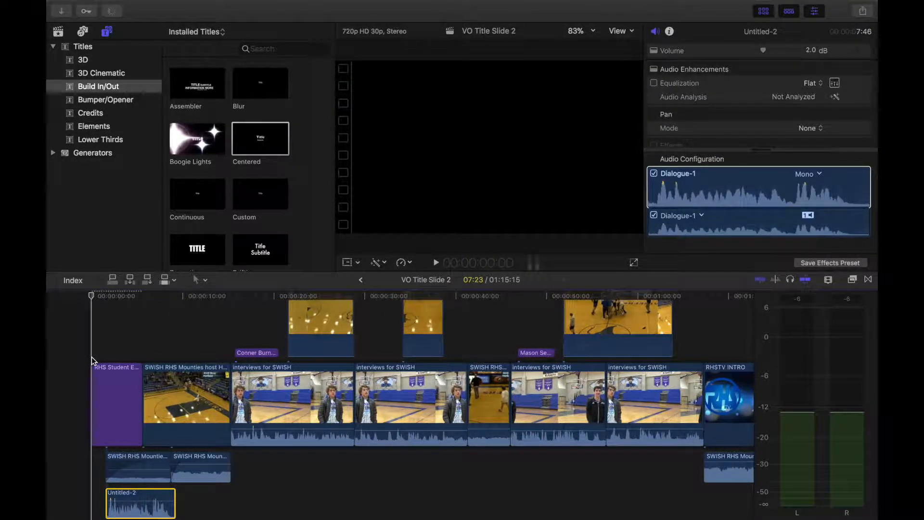
pyautogui.press('super+z')
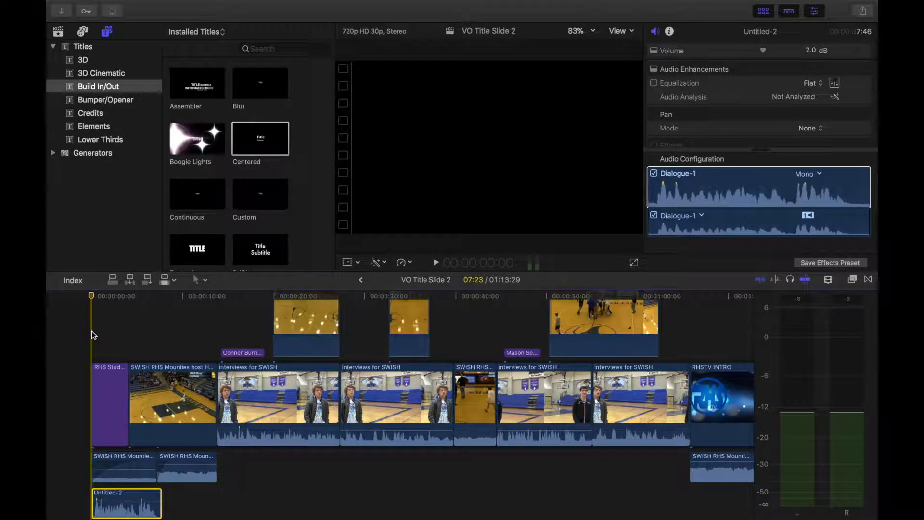
# Play back the opening from the start to check the voiceover and music against the title slide.
pyautogui.press('space')
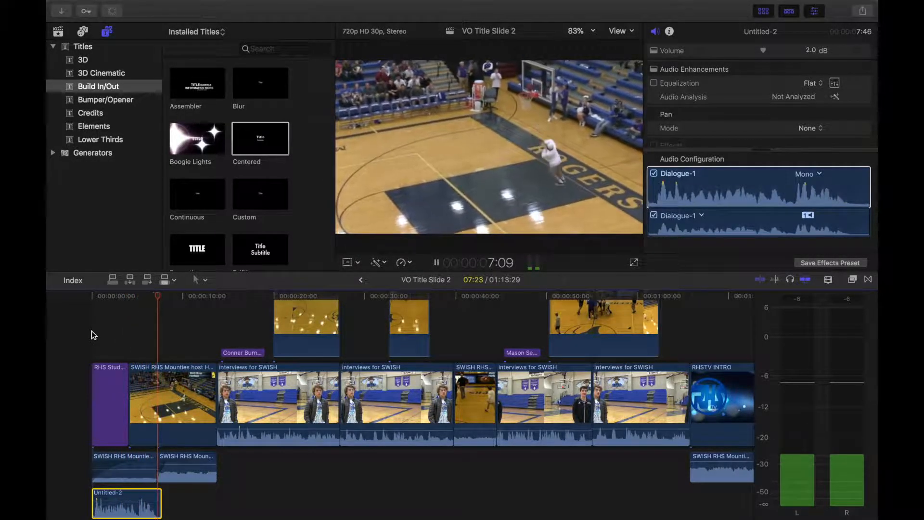
pyautogui.press('space')
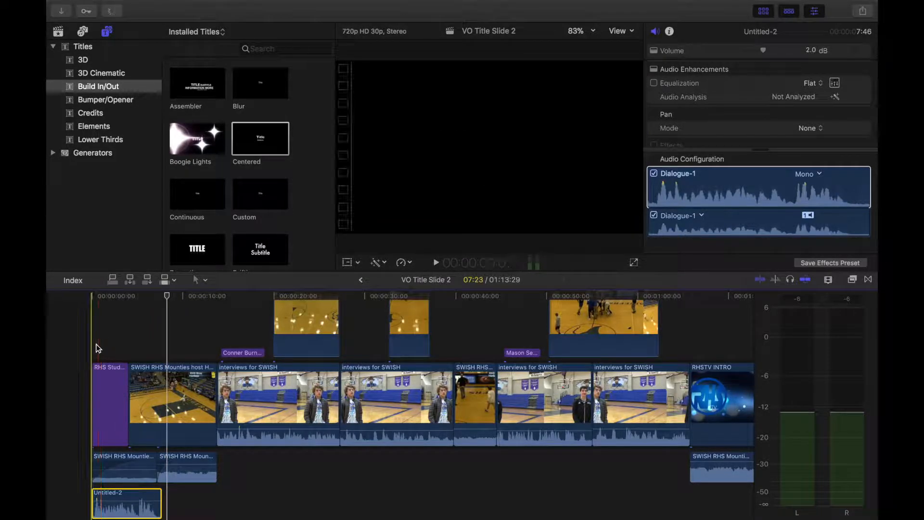
pyautogui.click(94, 344)
pyautogui.press('space')
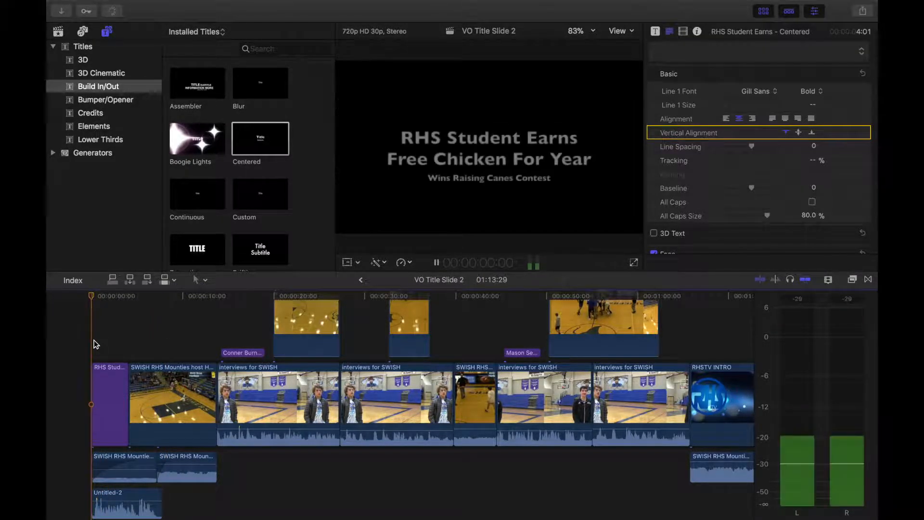
pyautogui.press('space')
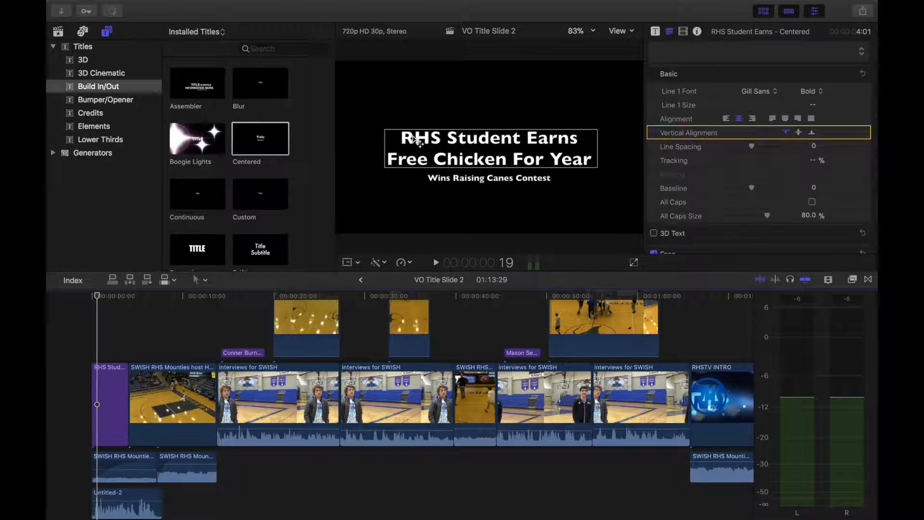
pyautogui.click(496, 182)
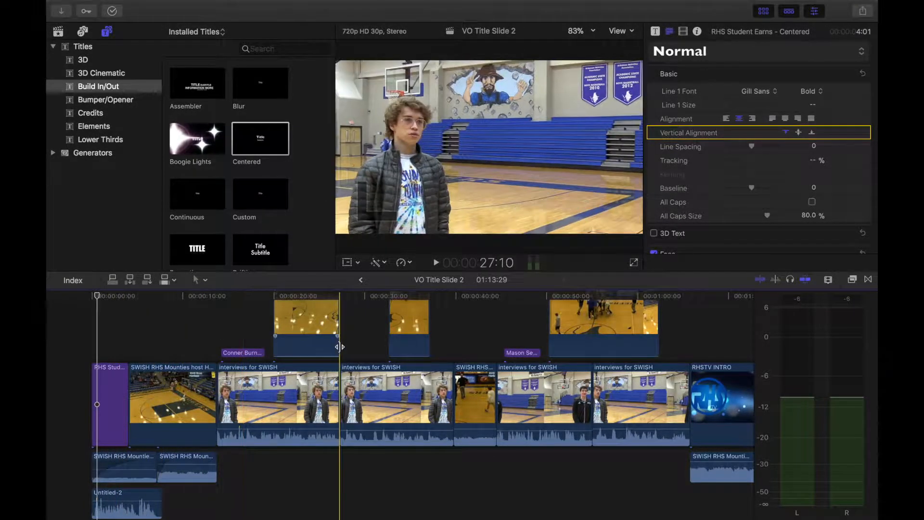
# Start a Master File export of the project and title it SAMPLE VO AND TITLE SLIDE.
pyautogui.hscroll(5, 340, 385)
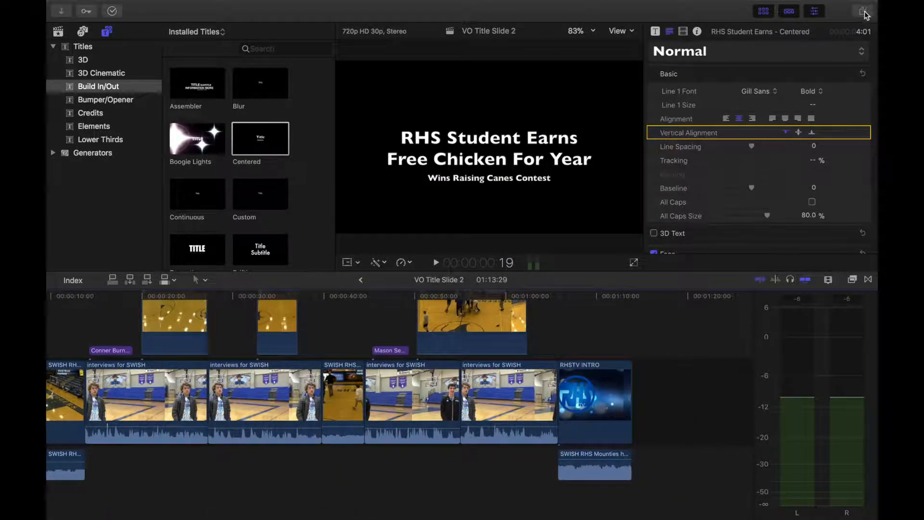
pyautogui.click(862, 12)
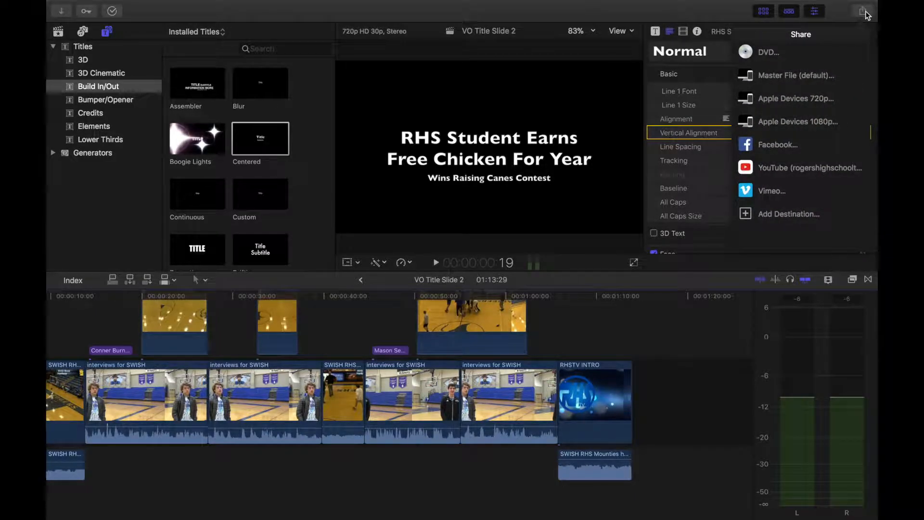
pyautogui.click(808, 75)
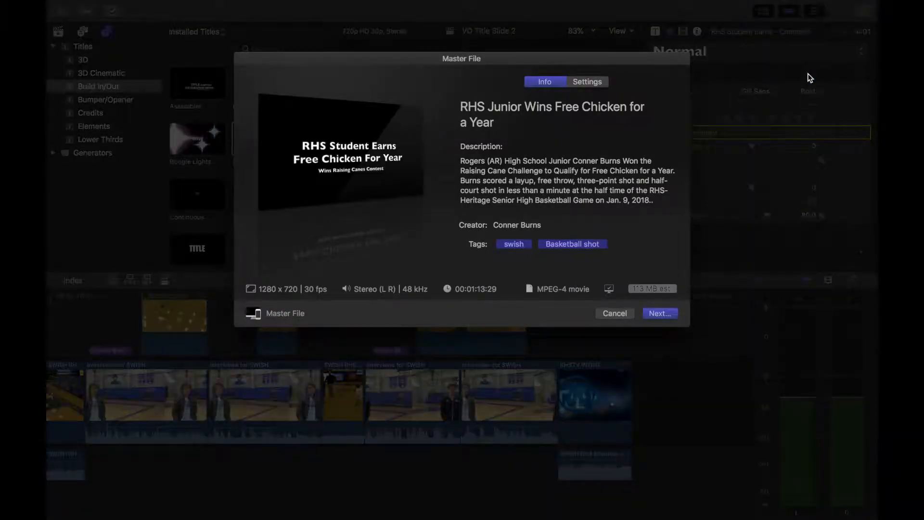
pyautogui.click(492, 123)
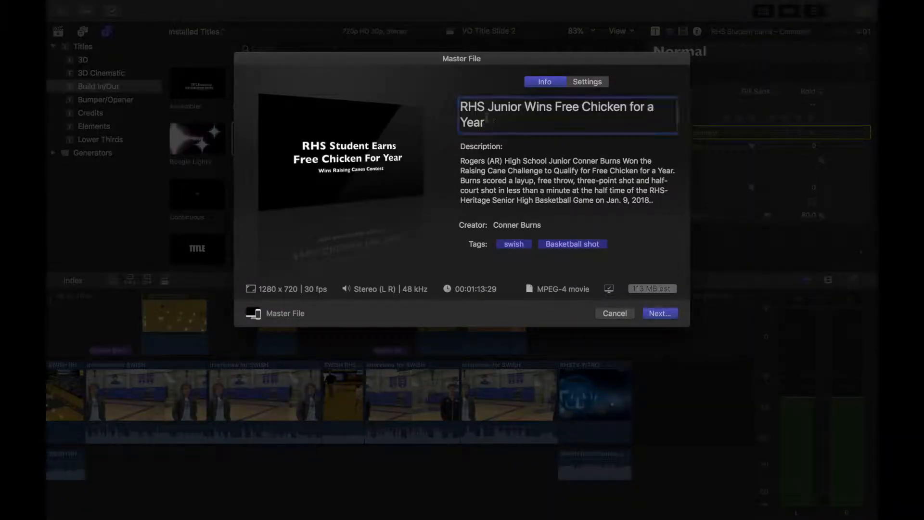
pyautogui.moveTo(493, 123); pyautogui.dragTo(454, 106)
pyautogui.write('SAMPLE VO AND TITLE SLIDE')
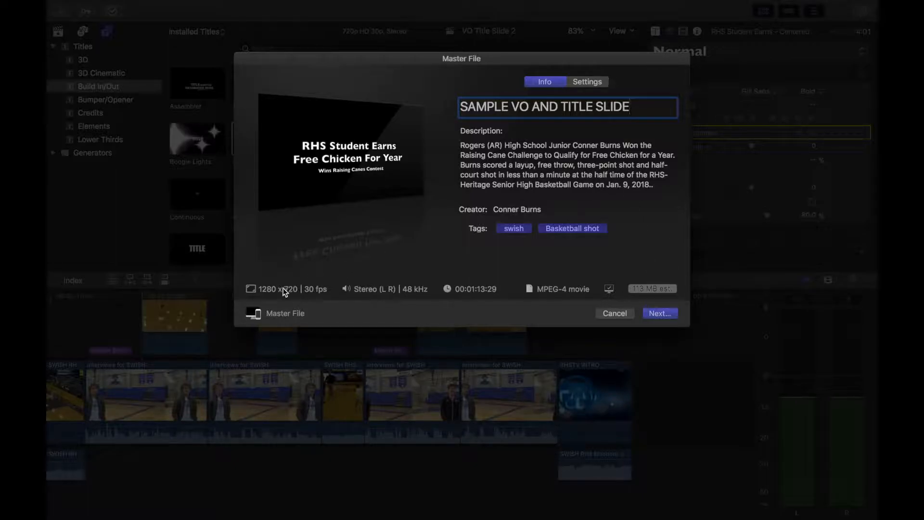
# Keep the export resolution at 1280 x 720 and choose the video codec in the Master File settings.
pyautogui.click(596, 83)
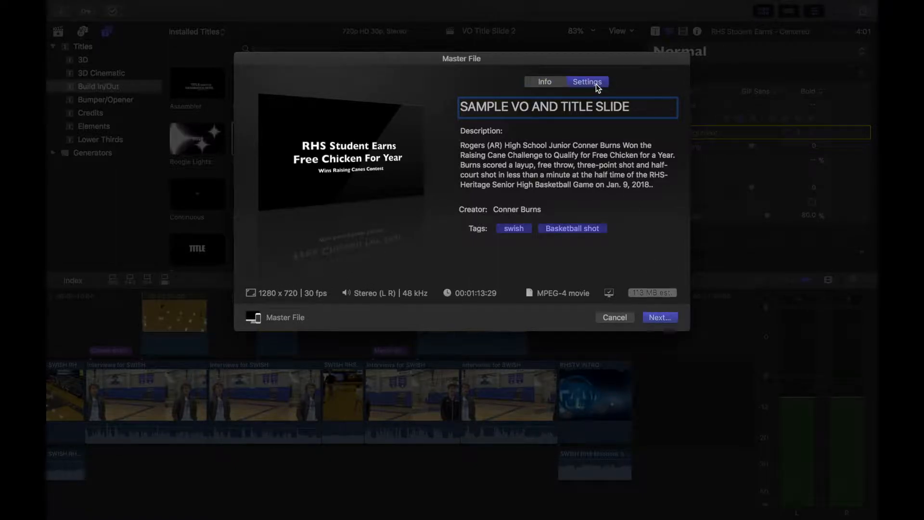
pyautogui.click(596, 171)
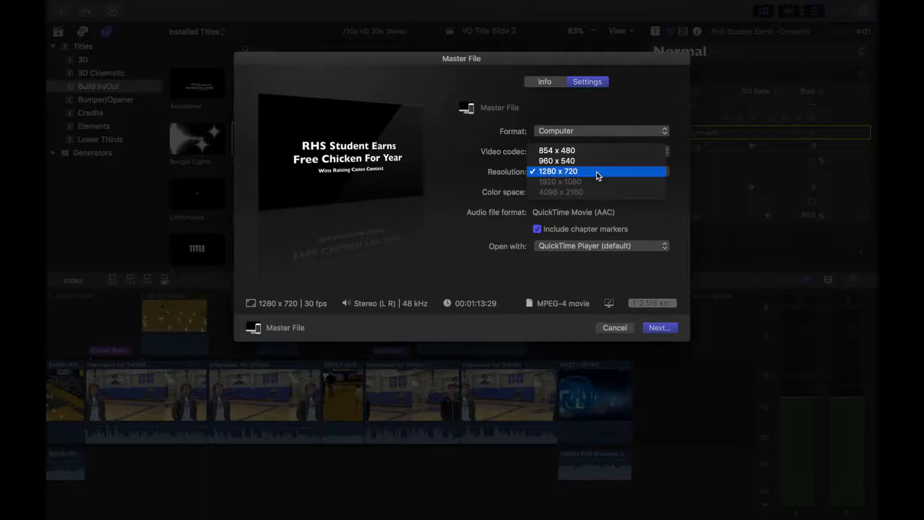
pyautogui.click(463, 247)
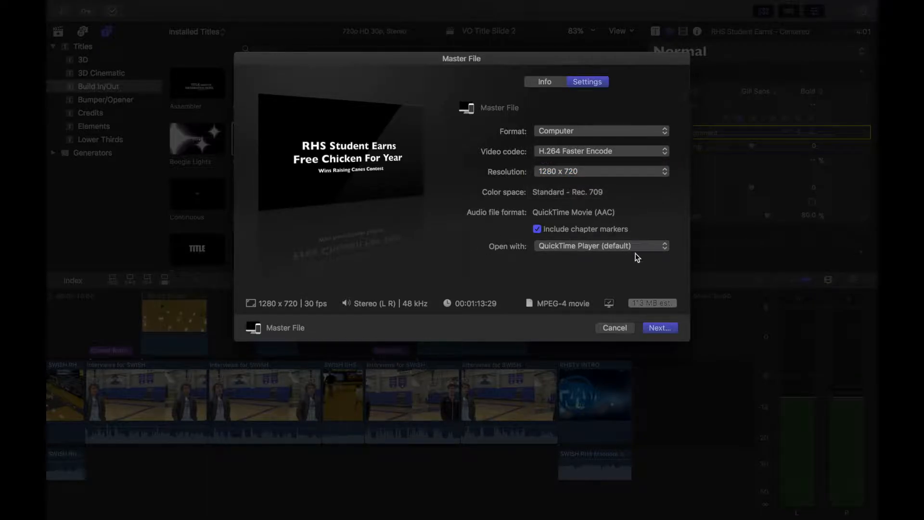
pyautogui.click(636, 152)
pyautogui.click(616, 162)
# Save the master file to the Desktop as SAMPLE VO AND TITLE SLIDE.
pyautogui.click(666, 329)
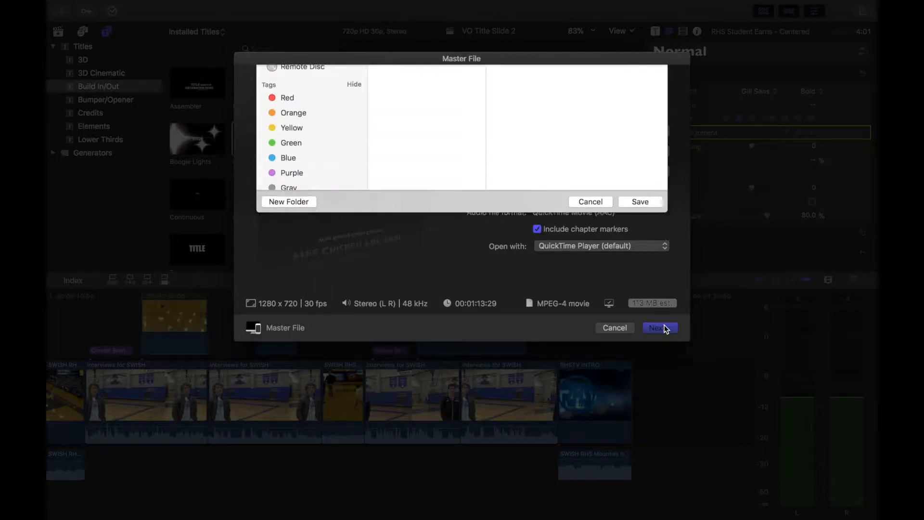
pyautogui.click(274, 167)
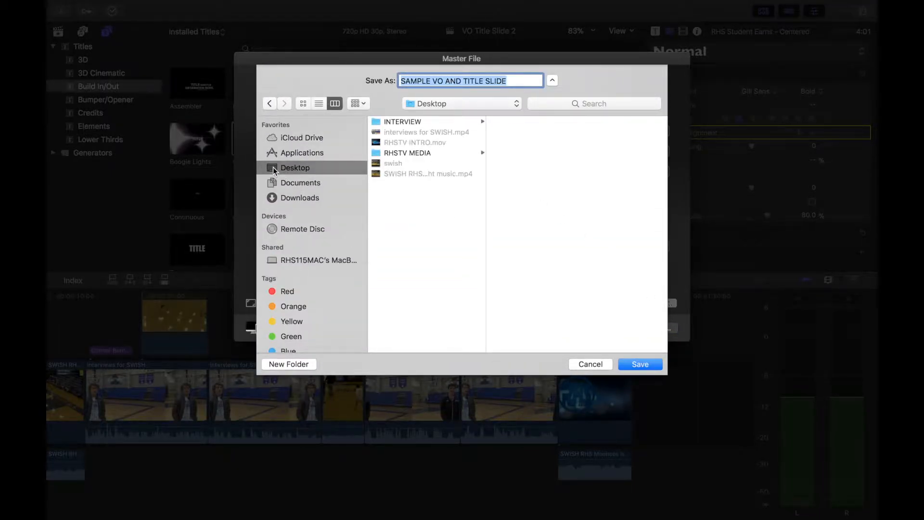
pyautogui.click(639, 365)
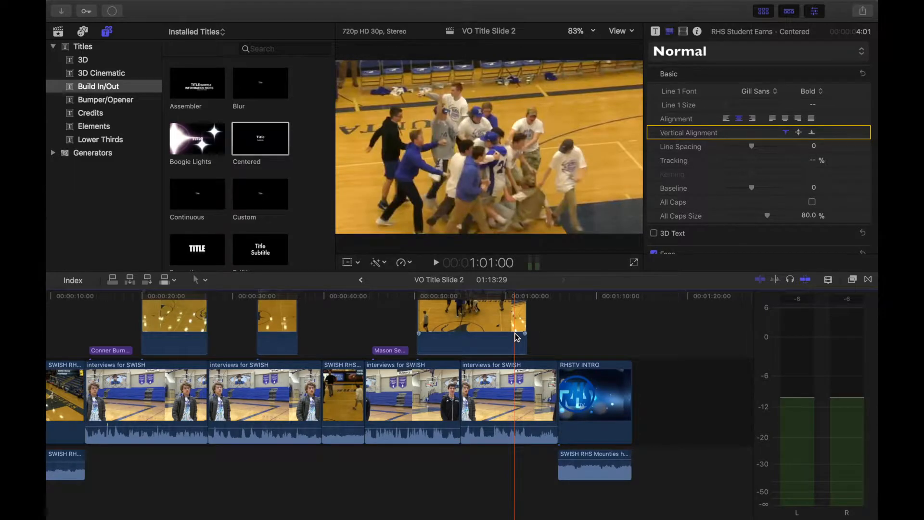
# Take Final Cut Pro out of full screen and minimize its window to reveal the desktop.
pyautogui.scroll(2, 515, 337)
pyautogui.hscroll(-5, 515, 337)
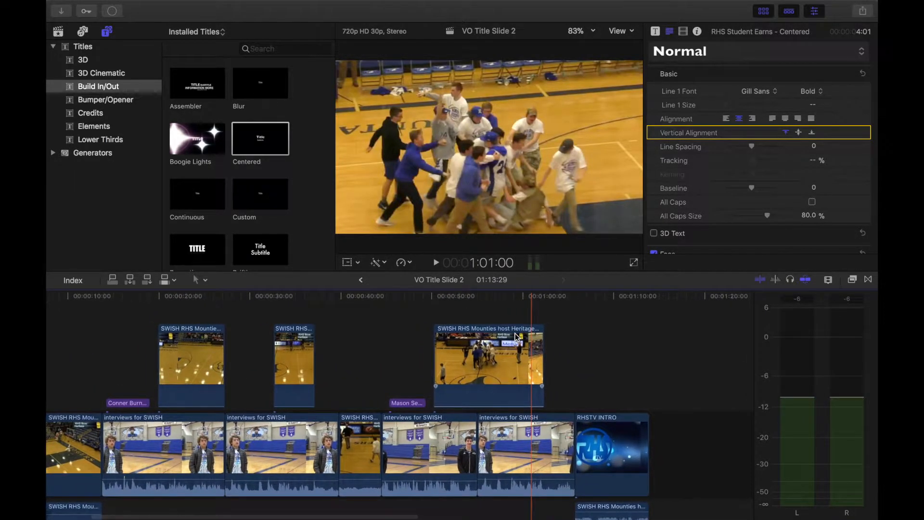
pyautogui.moveTo(82, 4)
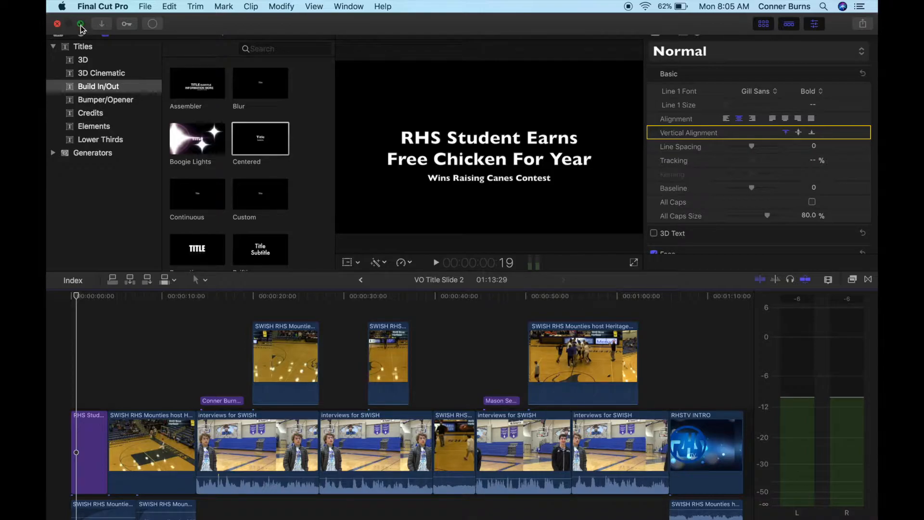
pyautogui.click(81, 25)
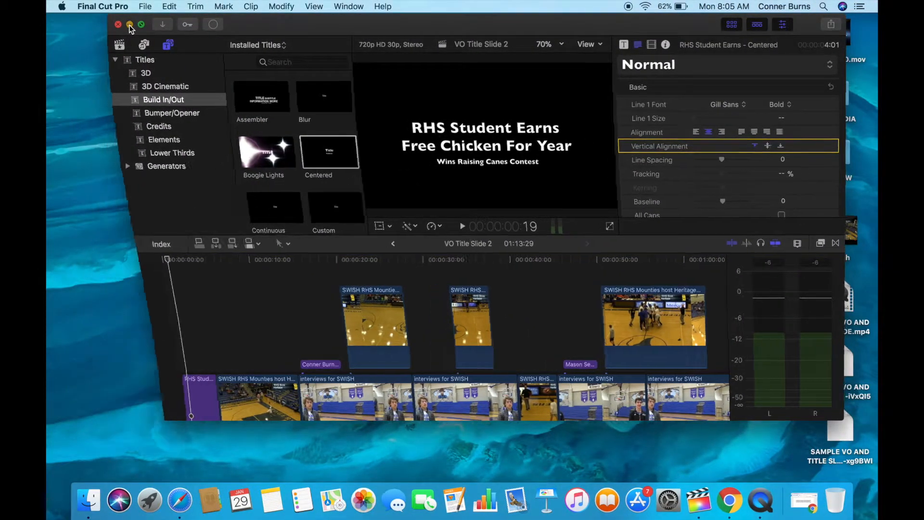
pyautogui.click(129, 25)
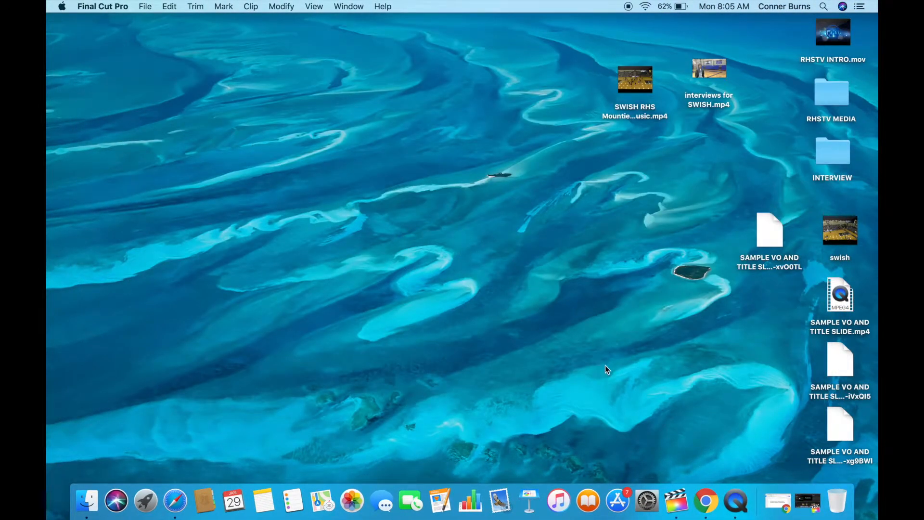
# Switch to QuickTime Player, quit it and enter a name starting with V for the unsaved screen recording.
pyautogui.click(738, 493)
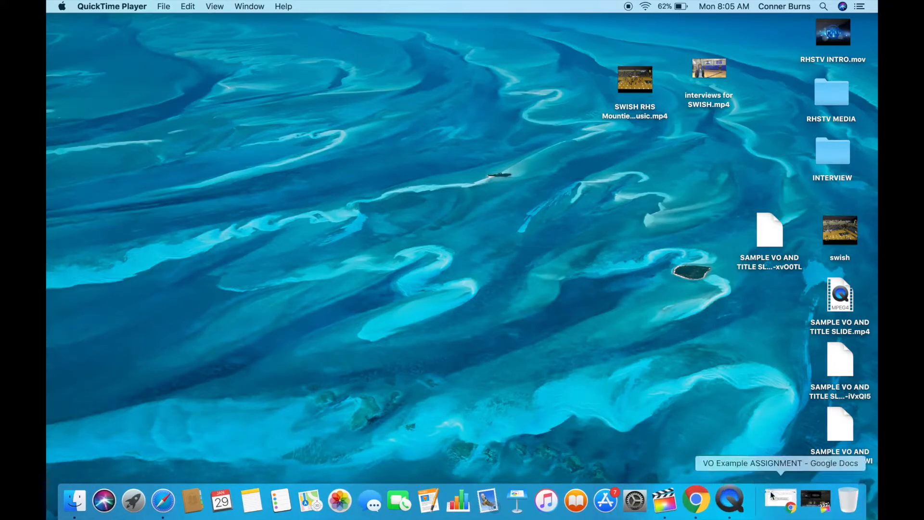
pyautogui.click(139, 6)
pyautogui.click(123, 96)
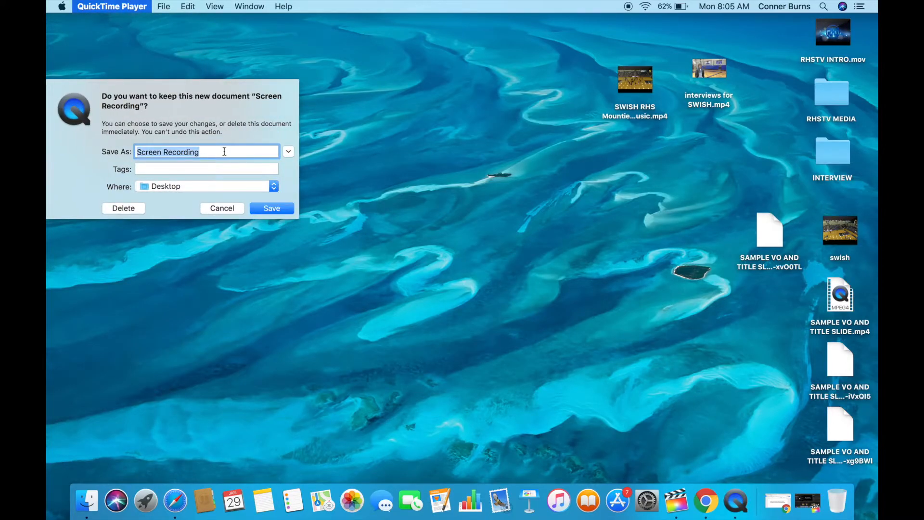
pyautogui.write('V')
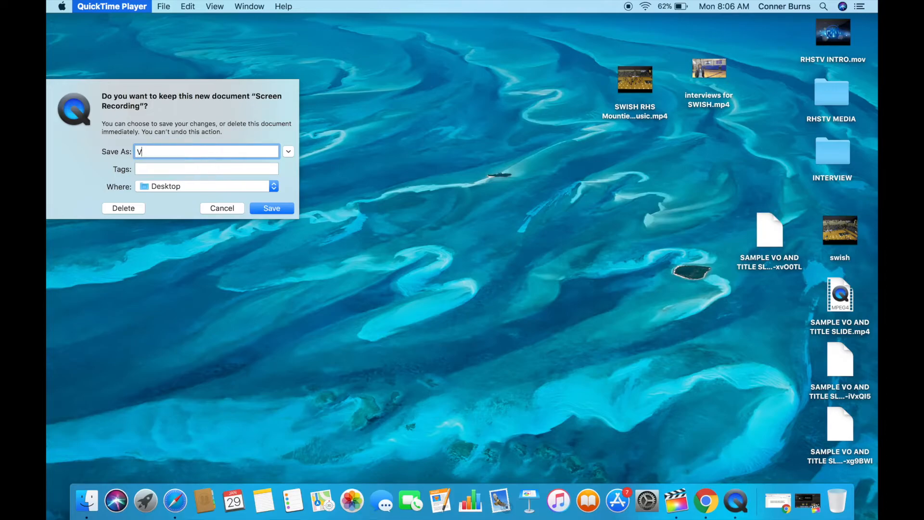